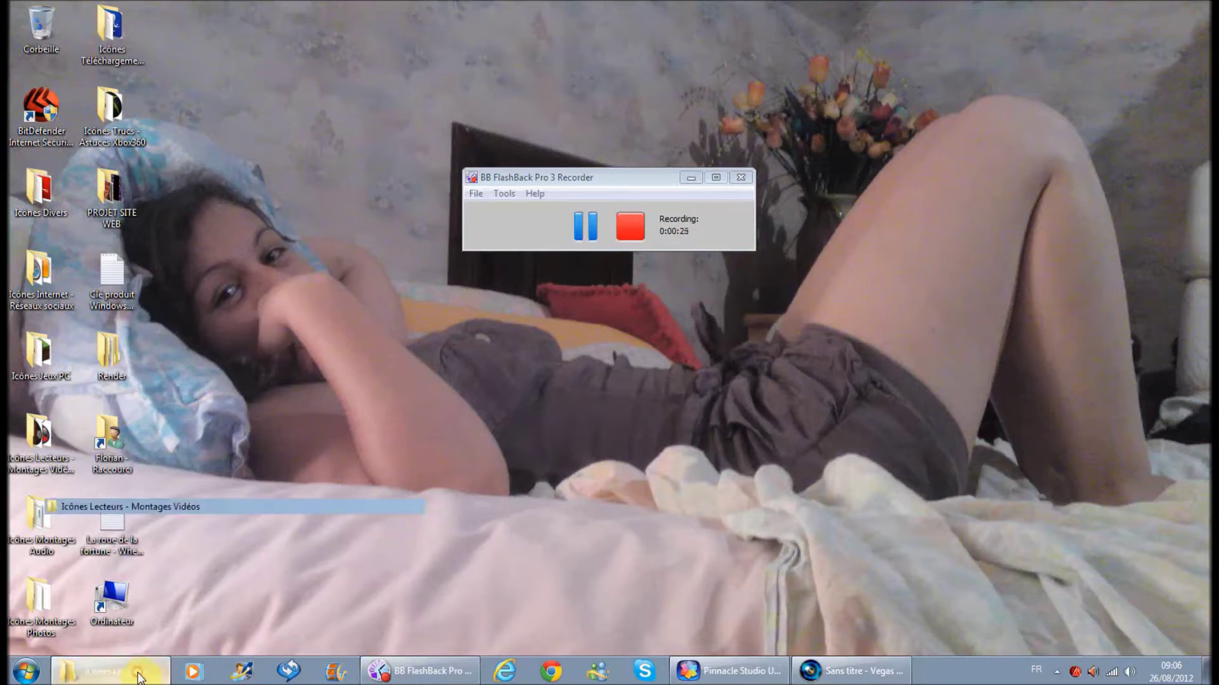
# - Open the Icônes Lecteurs - Montages Vidéos folder, select the Pinnacle Studio 12 shortcut, and switch to Pinnacle Studio
pyautogui.click(267, 507)
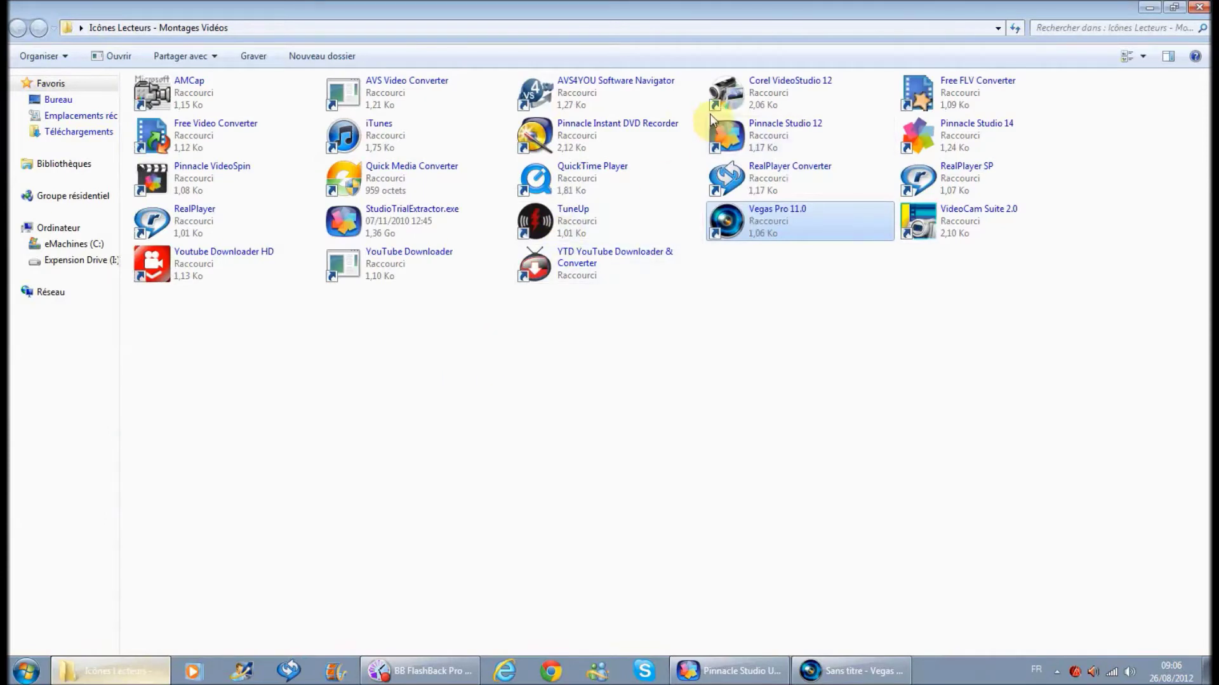
pyautogui.click(737, 136)
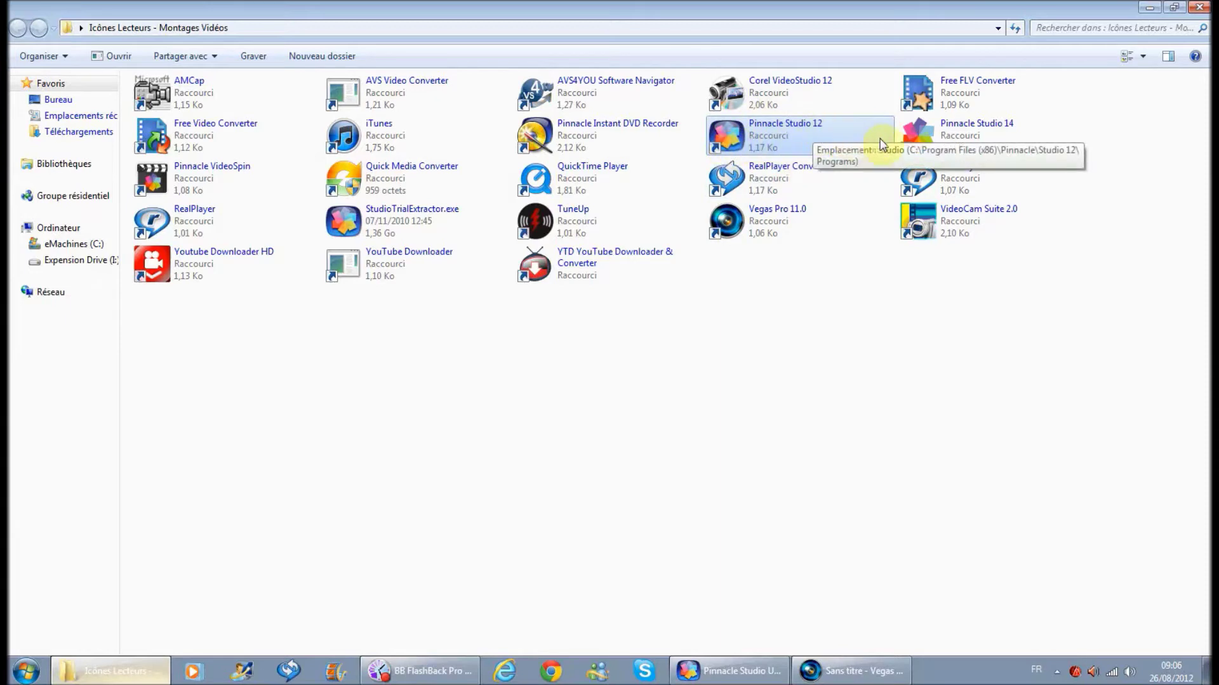
pyautogui.click(928, 145)
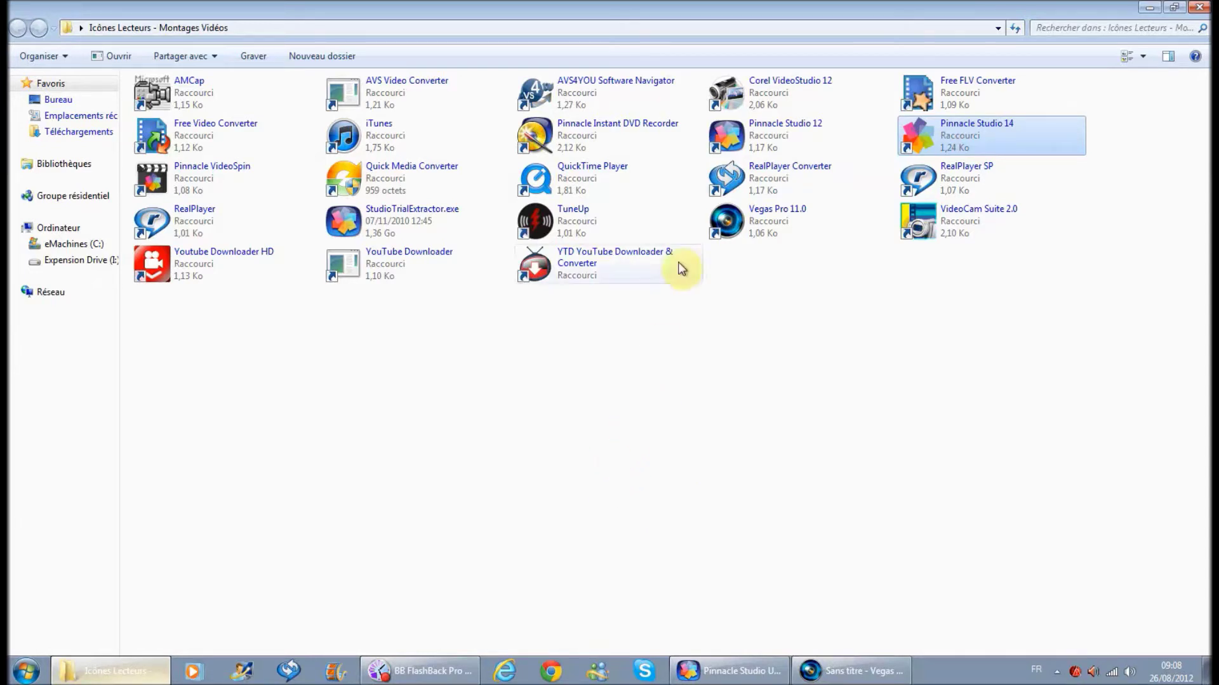
pyautogui.click(744, 136)
pyautogui.click(714, 677)
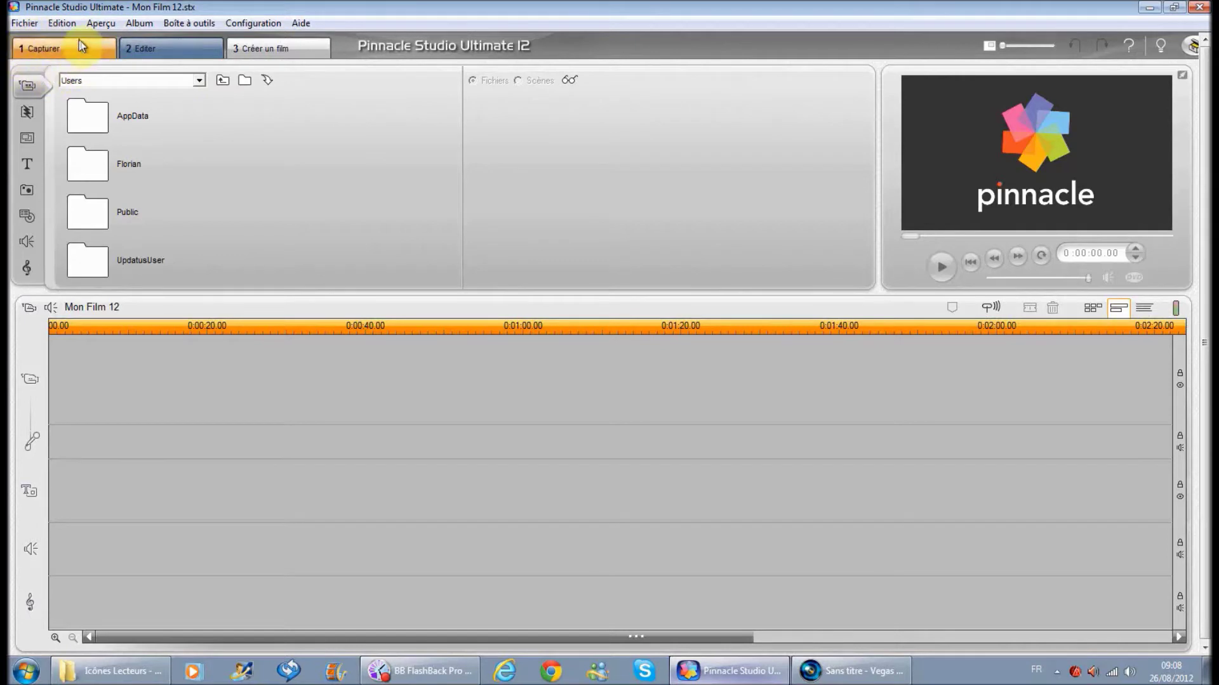
# - Enter capture mode with "Bande vidéo ou source vidéo" as the import source and dismiss the Dazzle DVC100 message
pyautogui.click(55, 52)
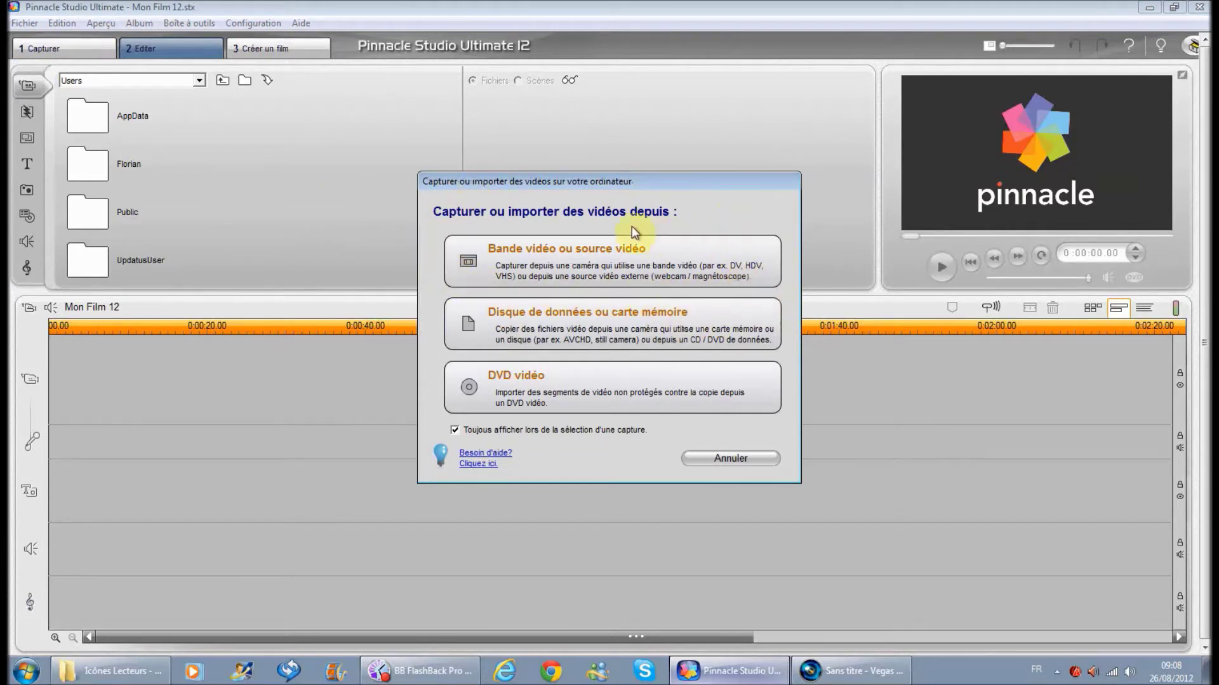
pyautogui.click(566, 264)
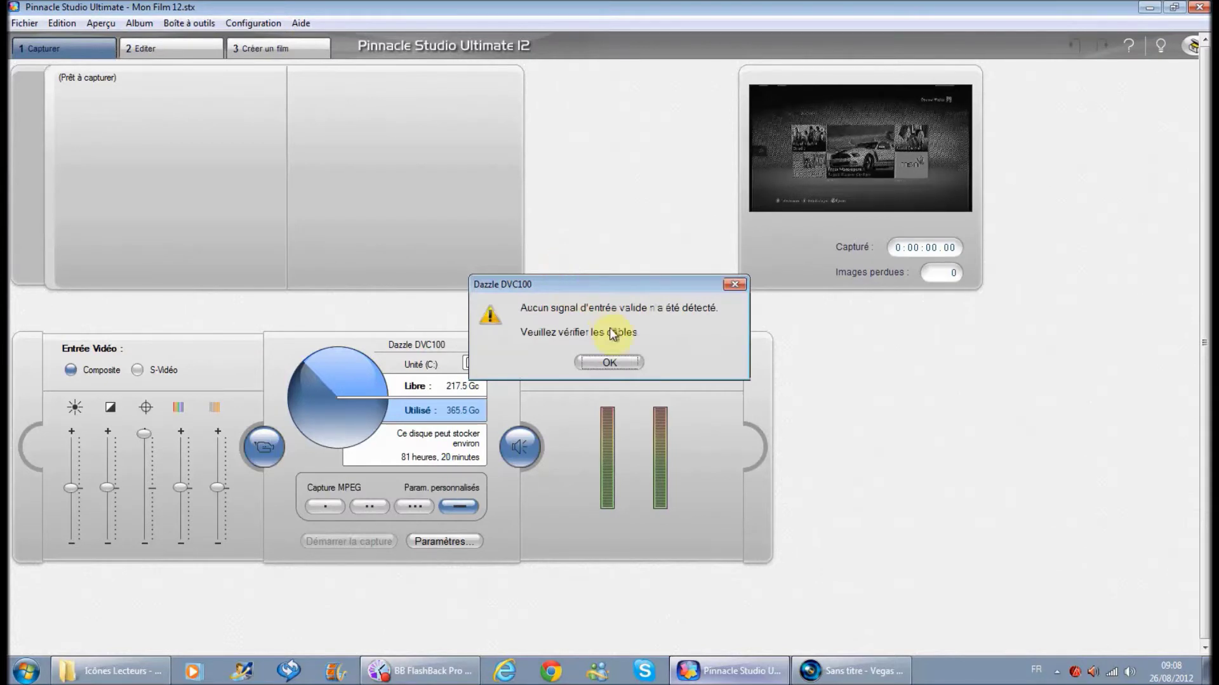
pyautogui.click(610, 363)
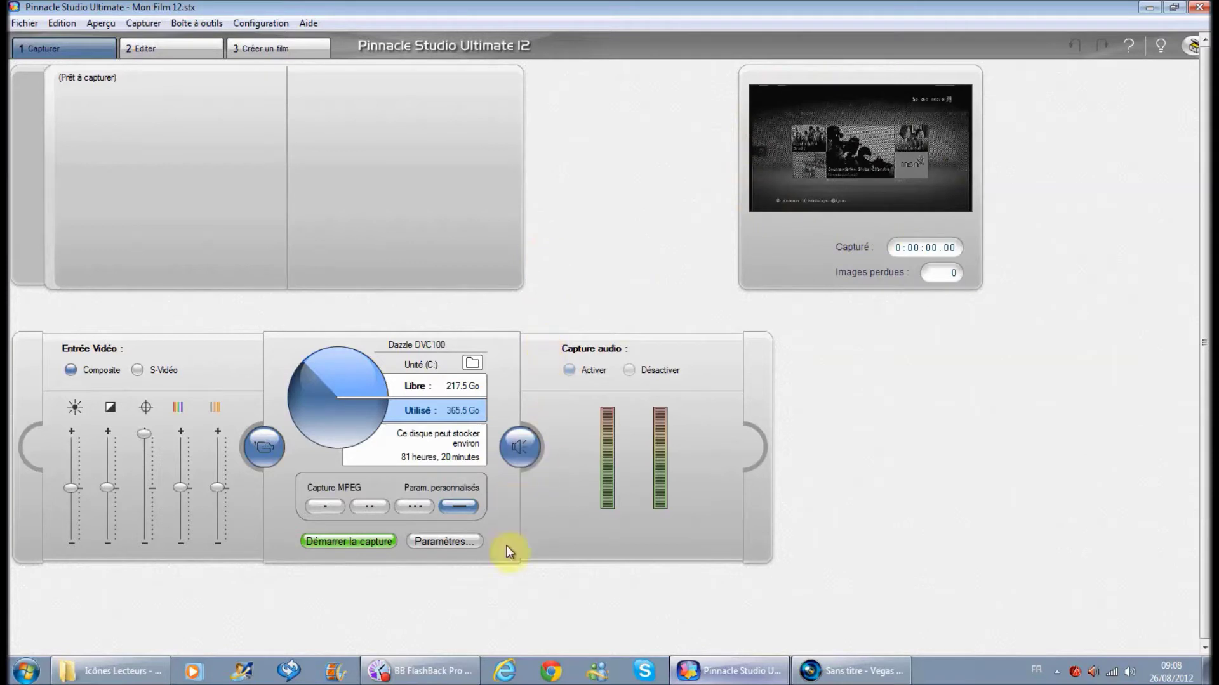
# - Open the capture settings and examine the available capture formats, quality presets, MPEG types and resolutions
pyautogui.click(461, 546)
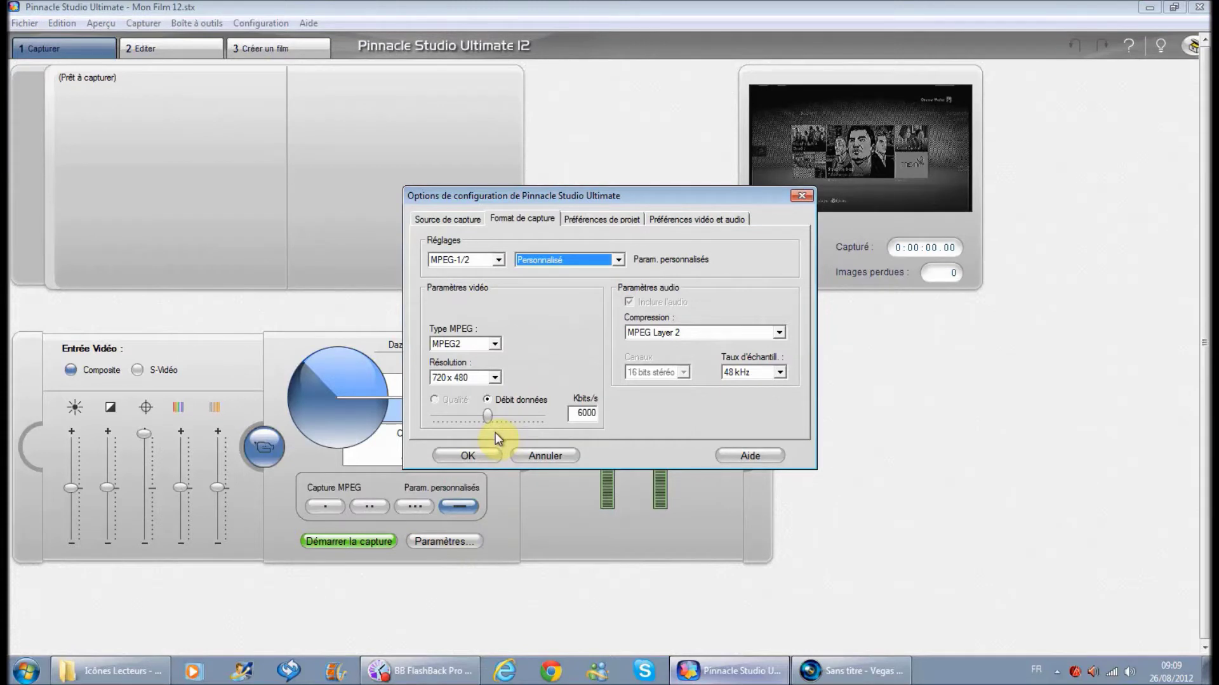
pyautogui.click(501, 257)
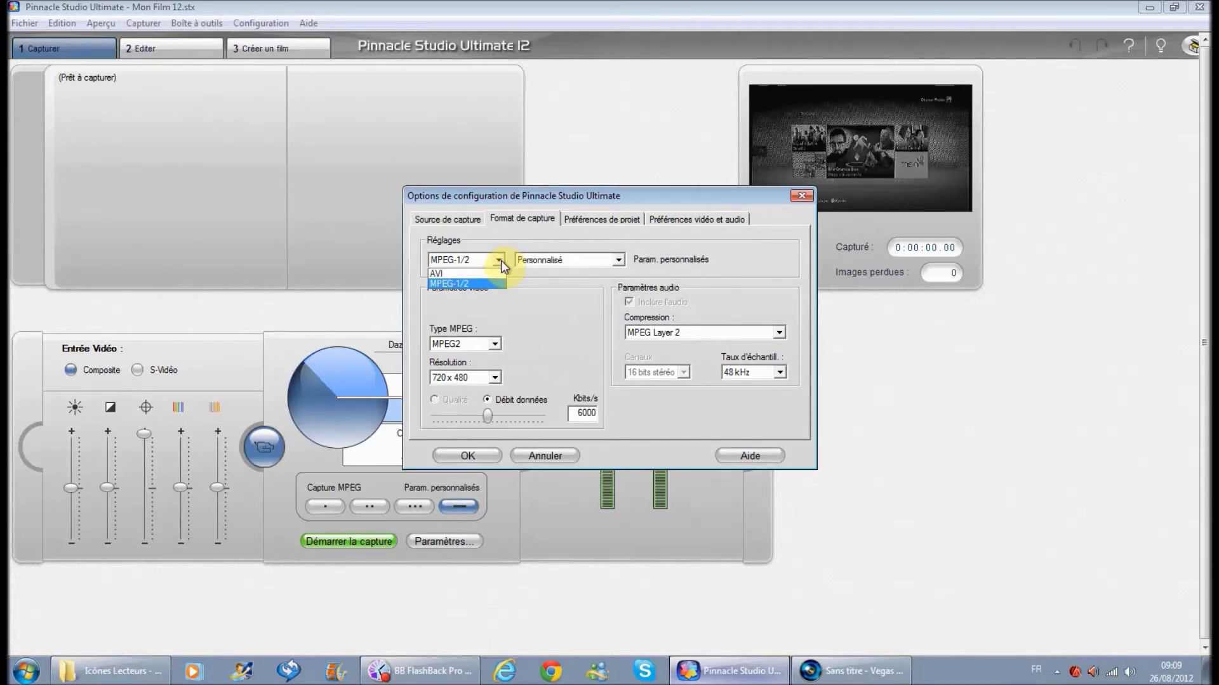
pyautogui.click(501, 260)
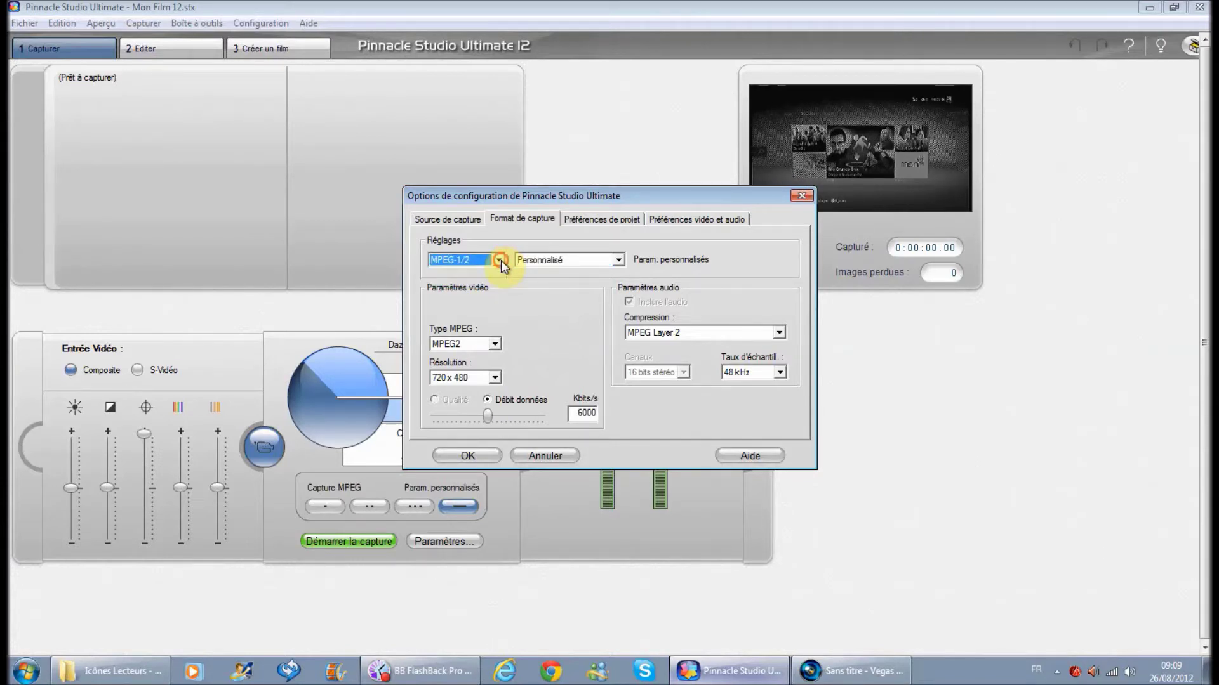
pyautogui.click(618, 262)
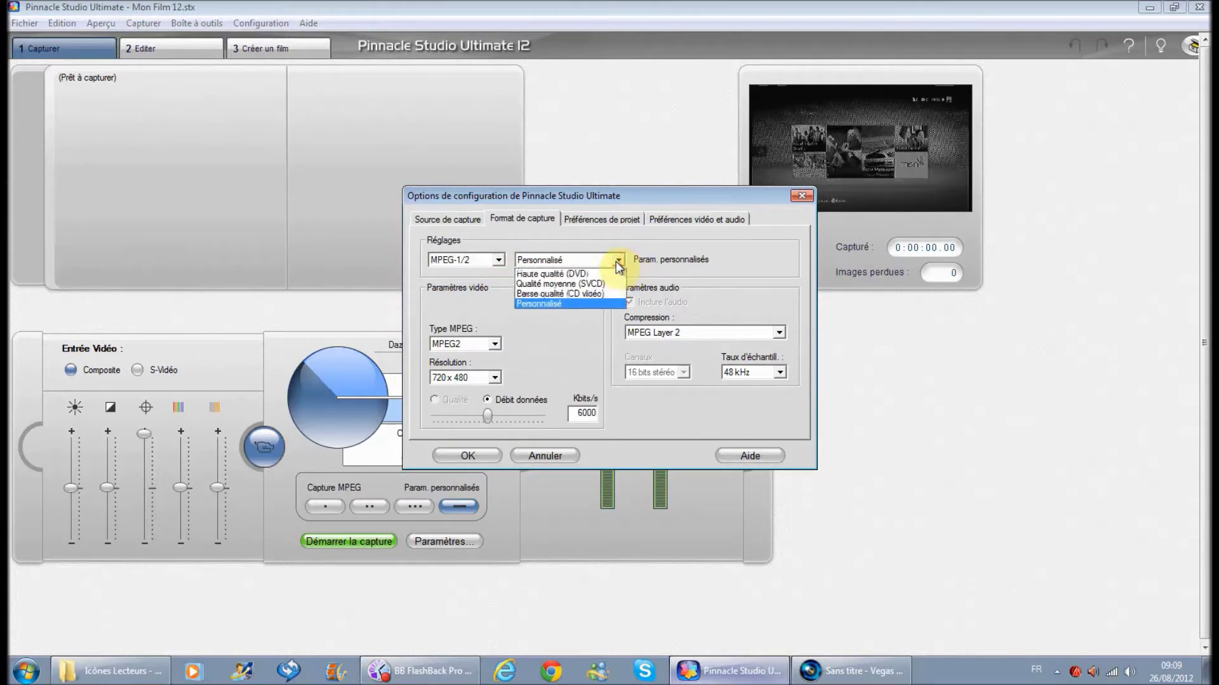
pyautogui.click(615, 261)
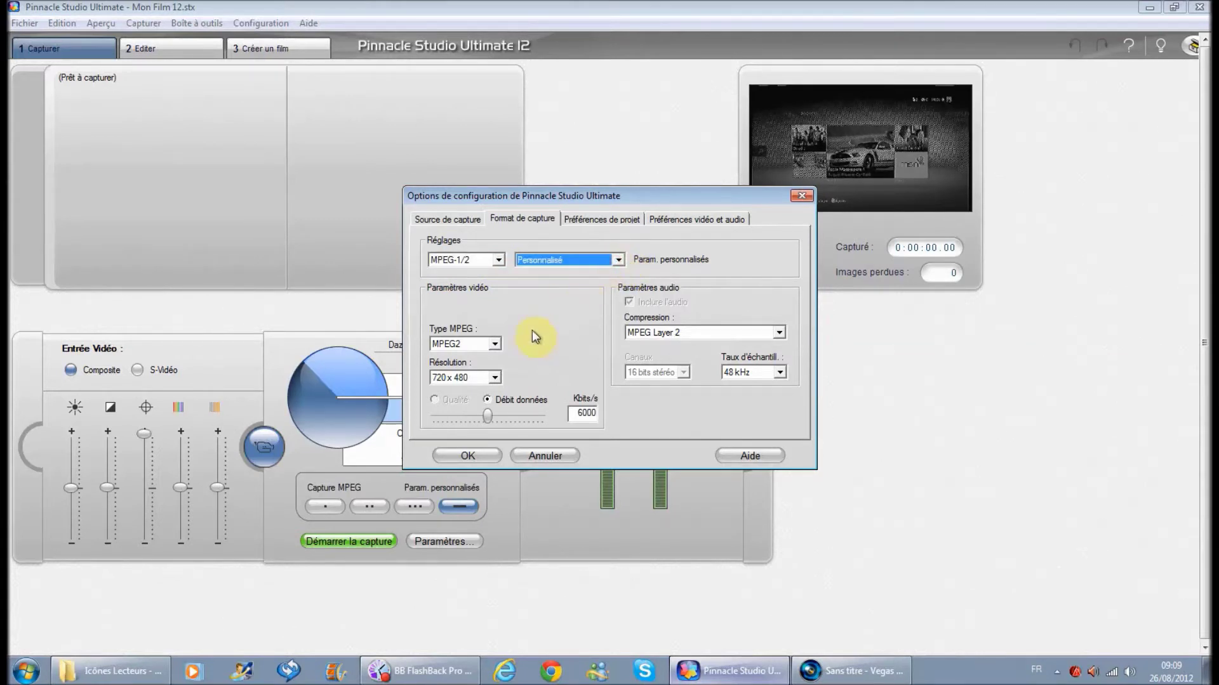
pyautogui.click(519, 367)
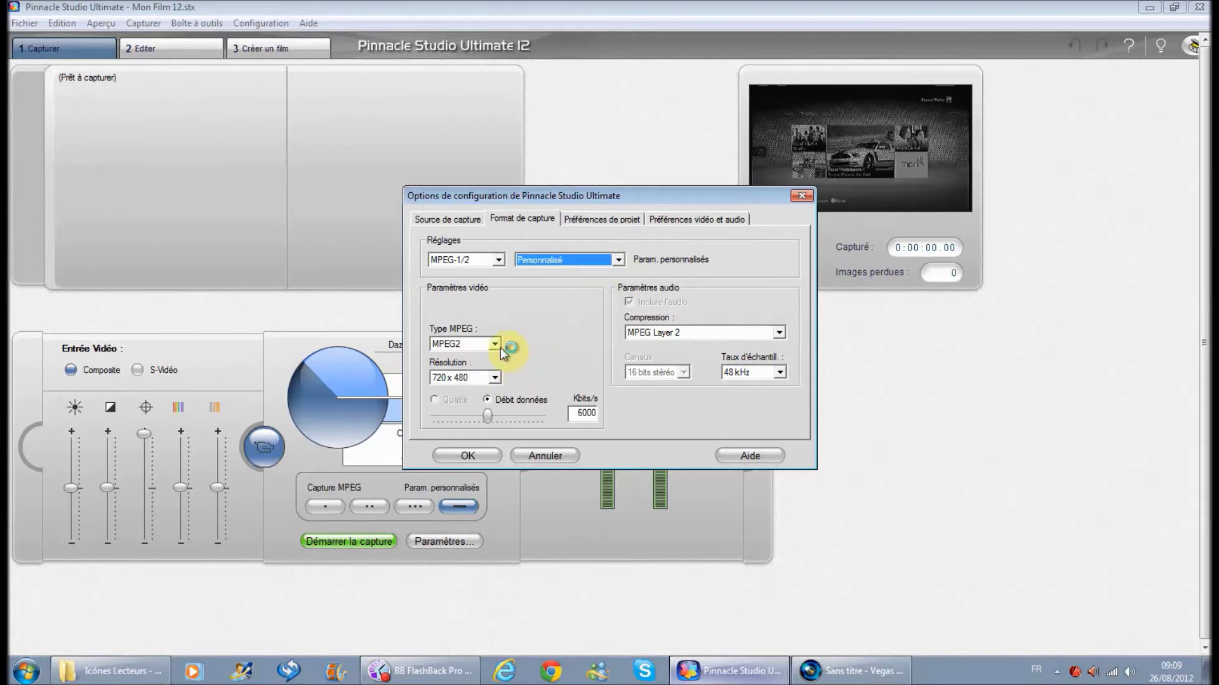
pyautogui.click(498, 345)
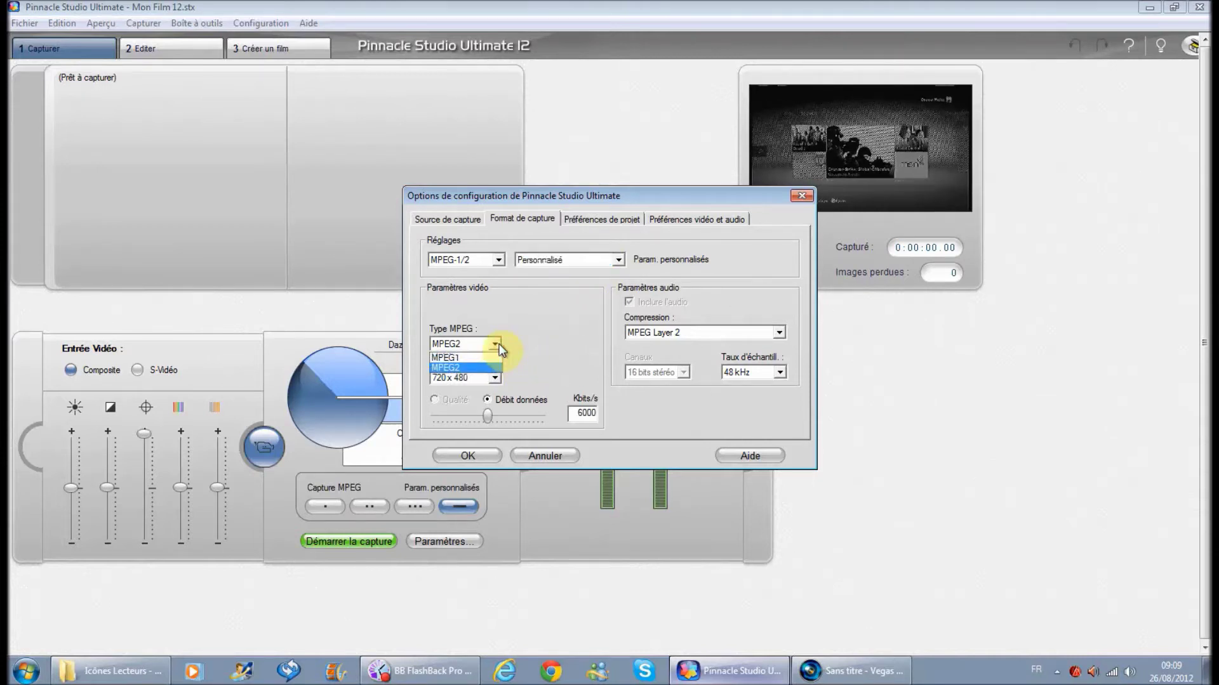
pyautogui.click(499, 346)
pyautogui.click(500, 379)
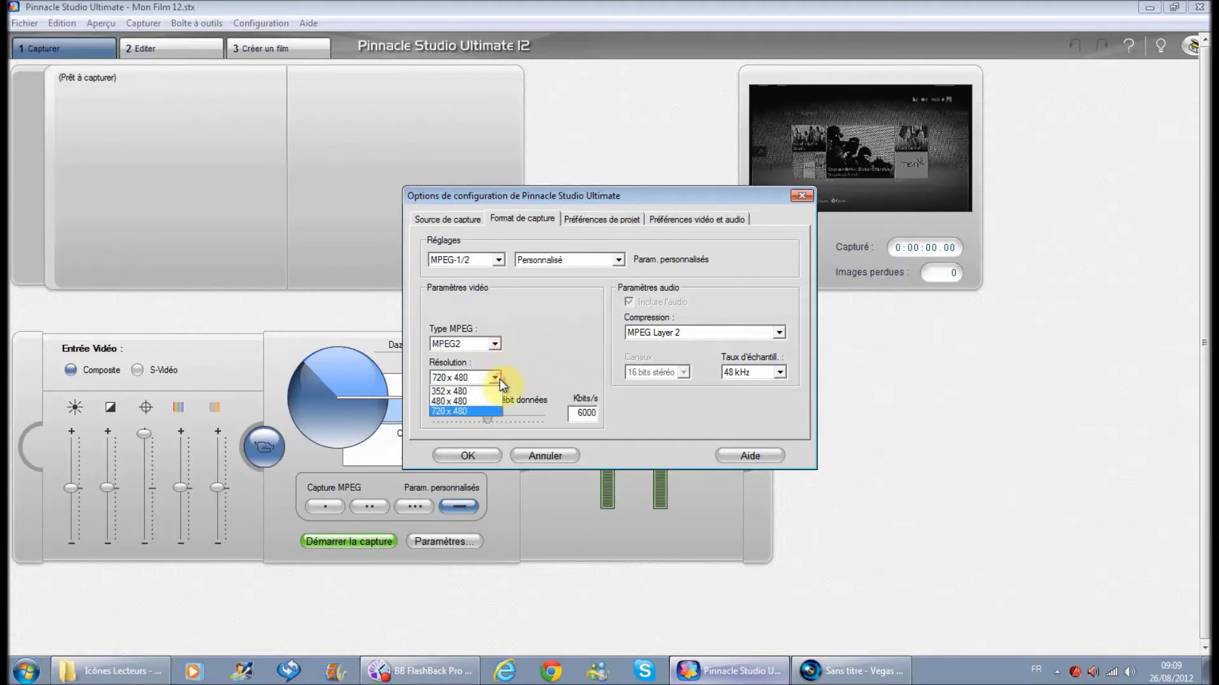
pyautogui.click(500, 379)
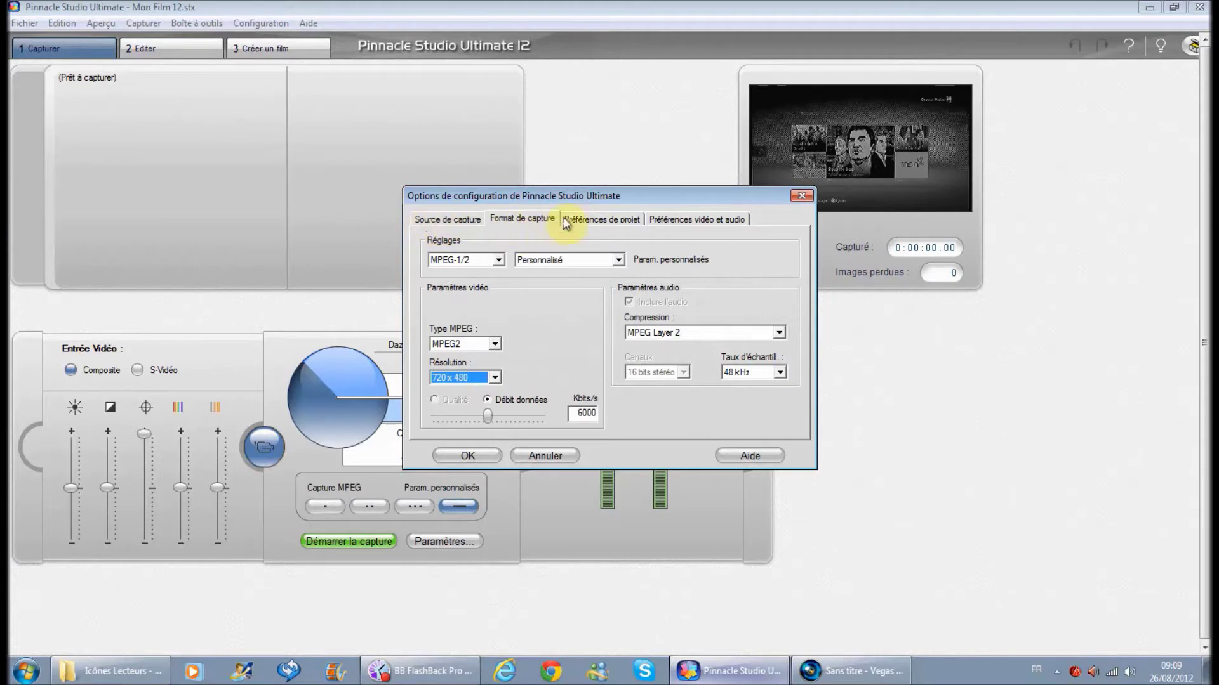
# - Review the project, video and audio preferences and the capture source's TV standard and image format, and cancel the settings
pyautogui.click(579, 219)
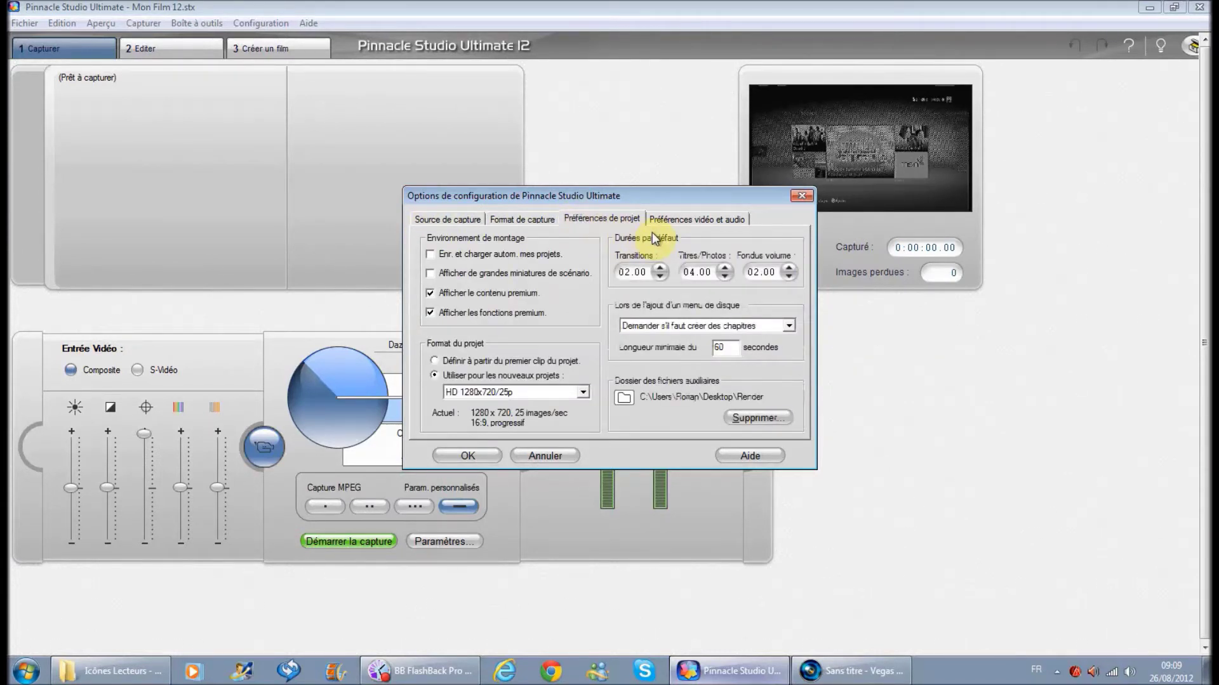
pyautogui.click(665, 218)
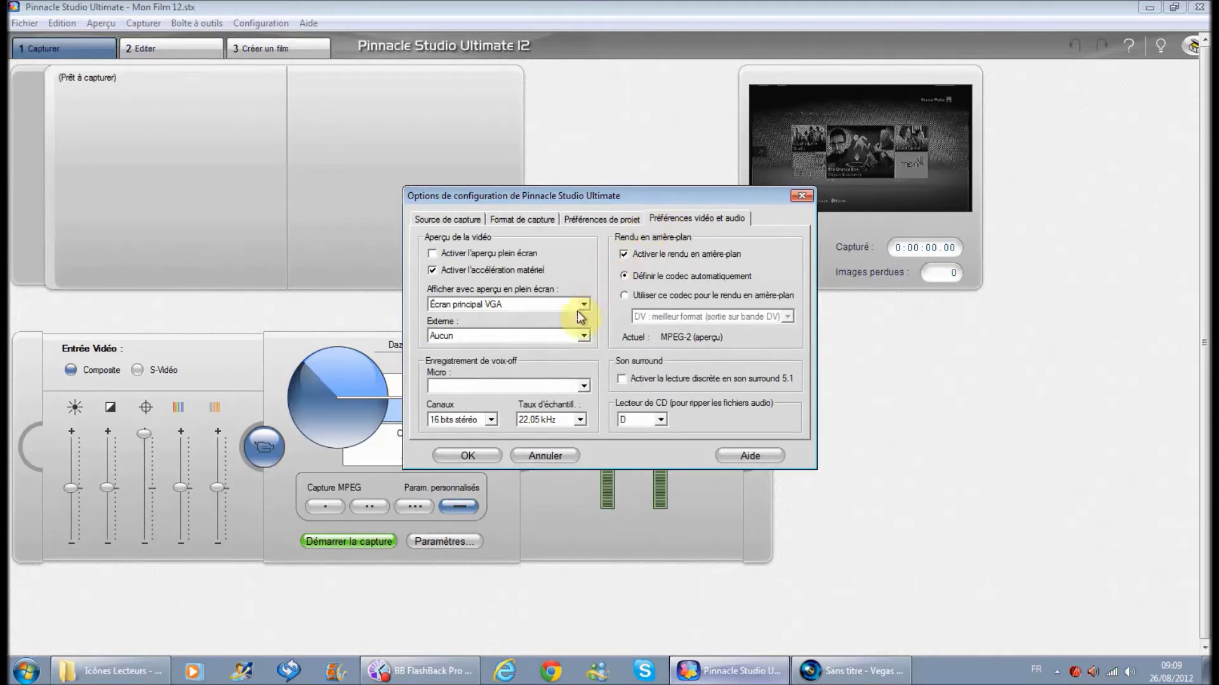
pyautogui.click(459, 222)
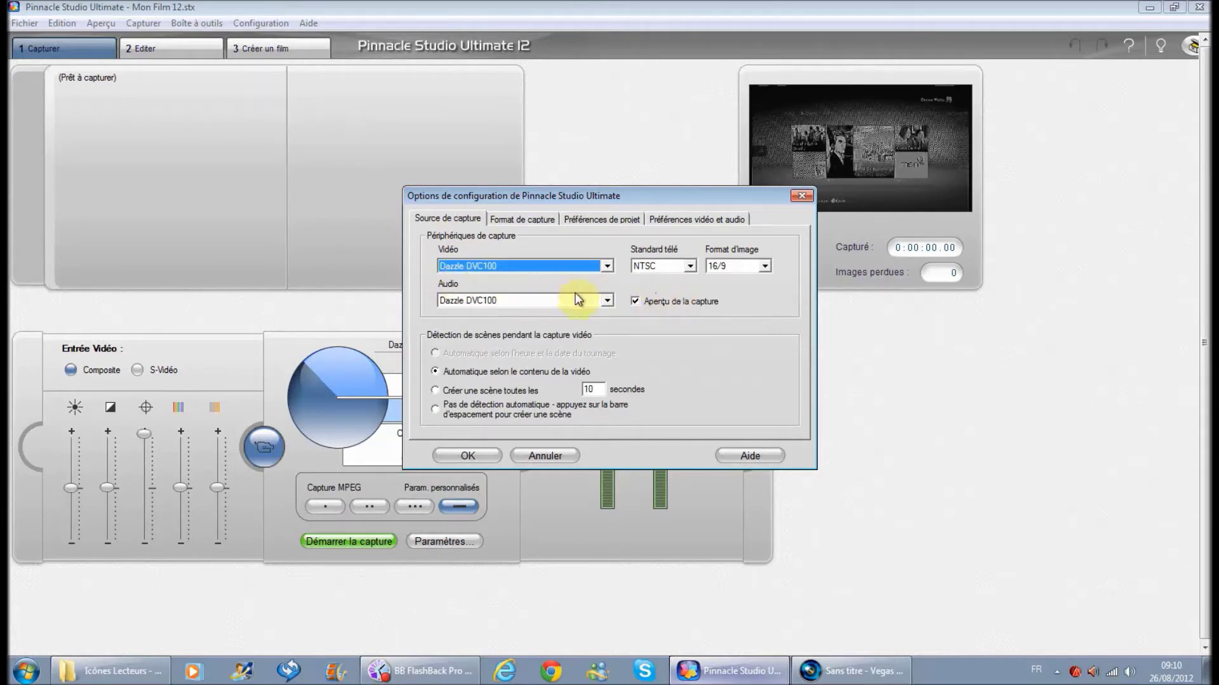
pyautogui.click(690, 266)
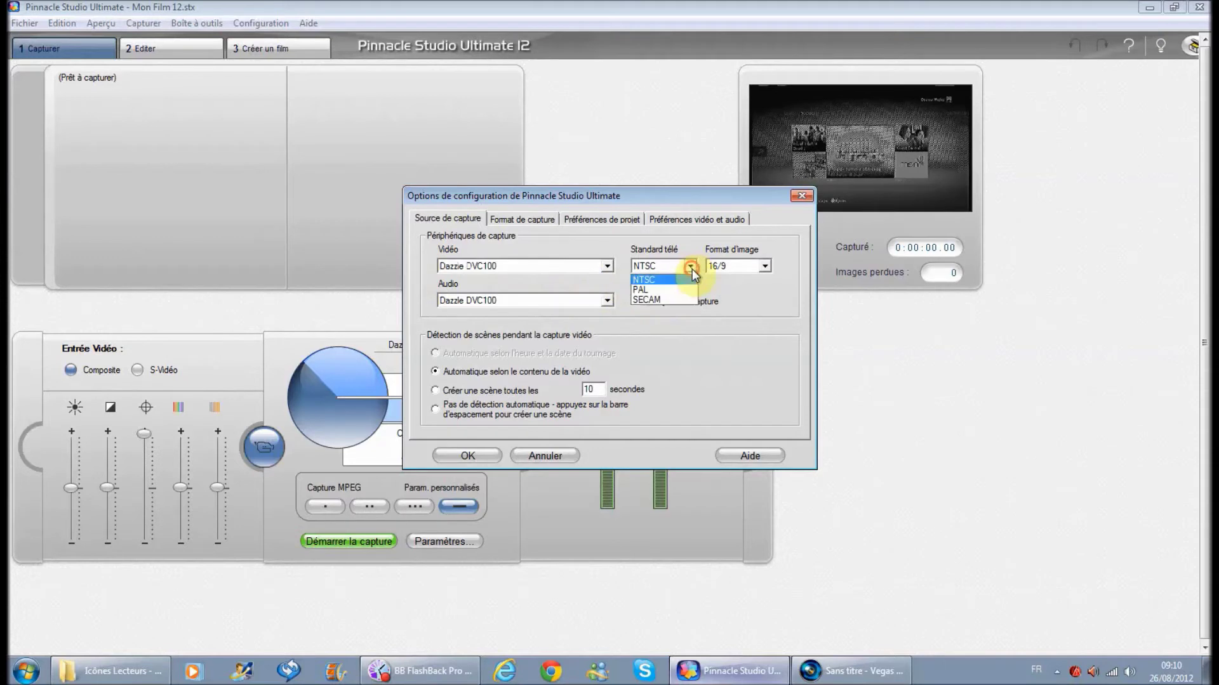
pyautogui.click(690, 267)
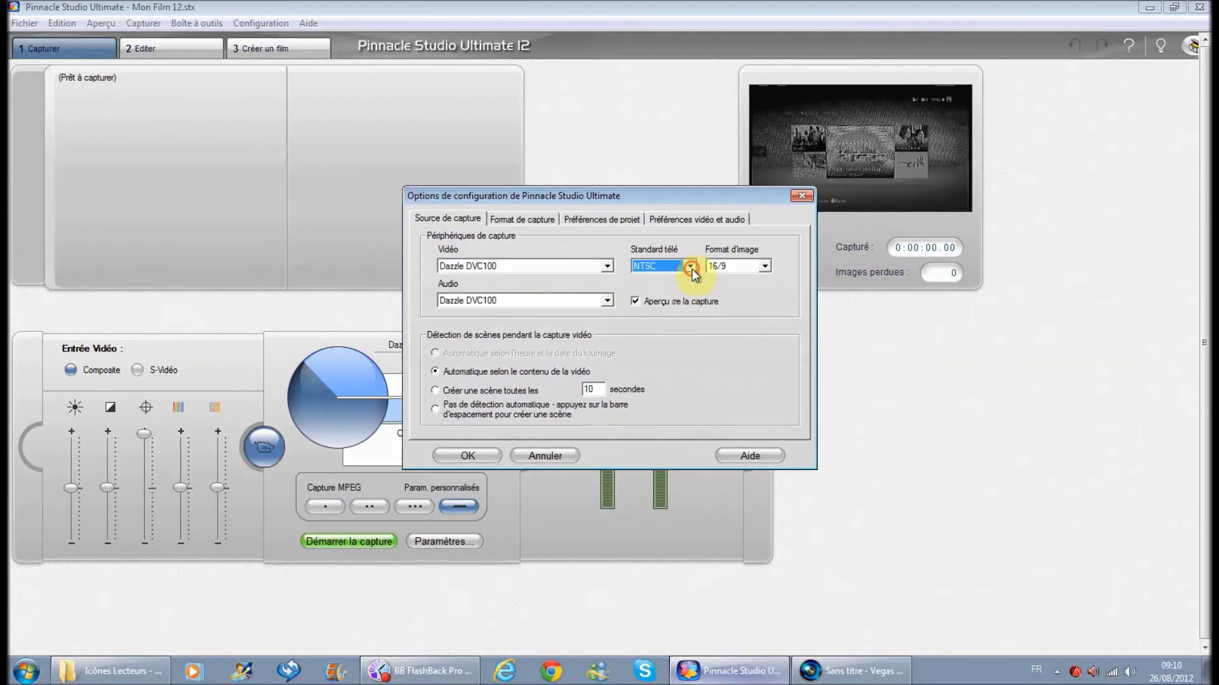
pyautogui.click(758, 270)
pyautogui.click(741, 317)
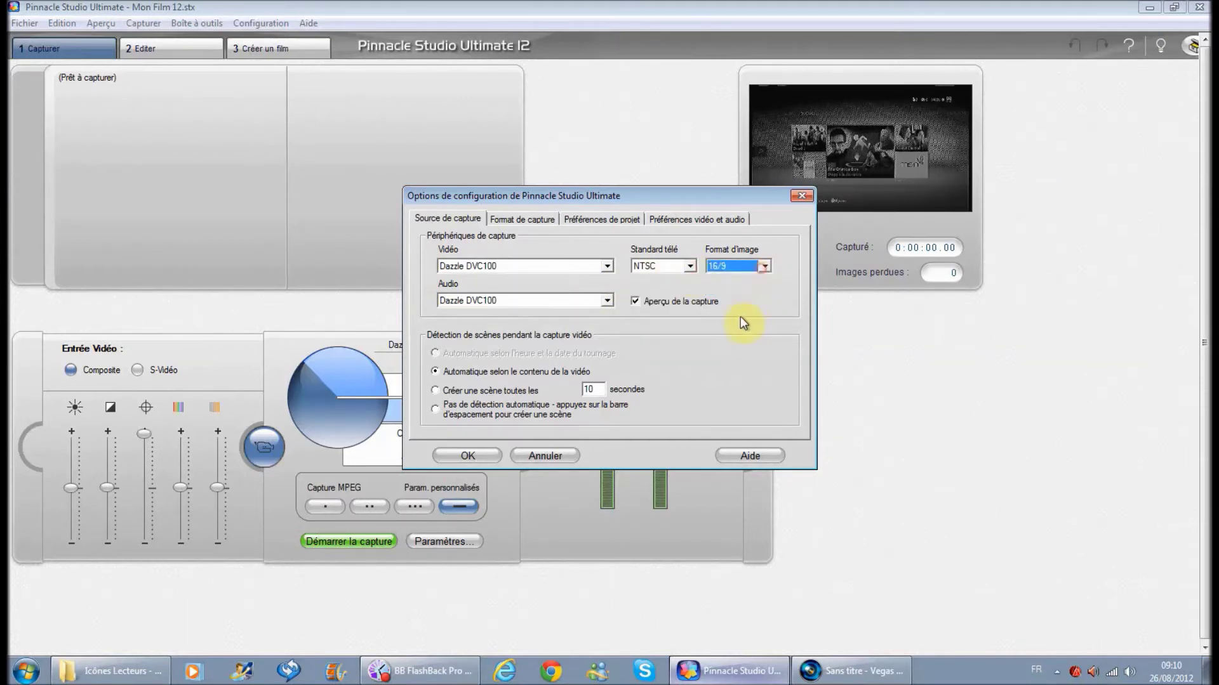
pyautogui.click(538, 456)
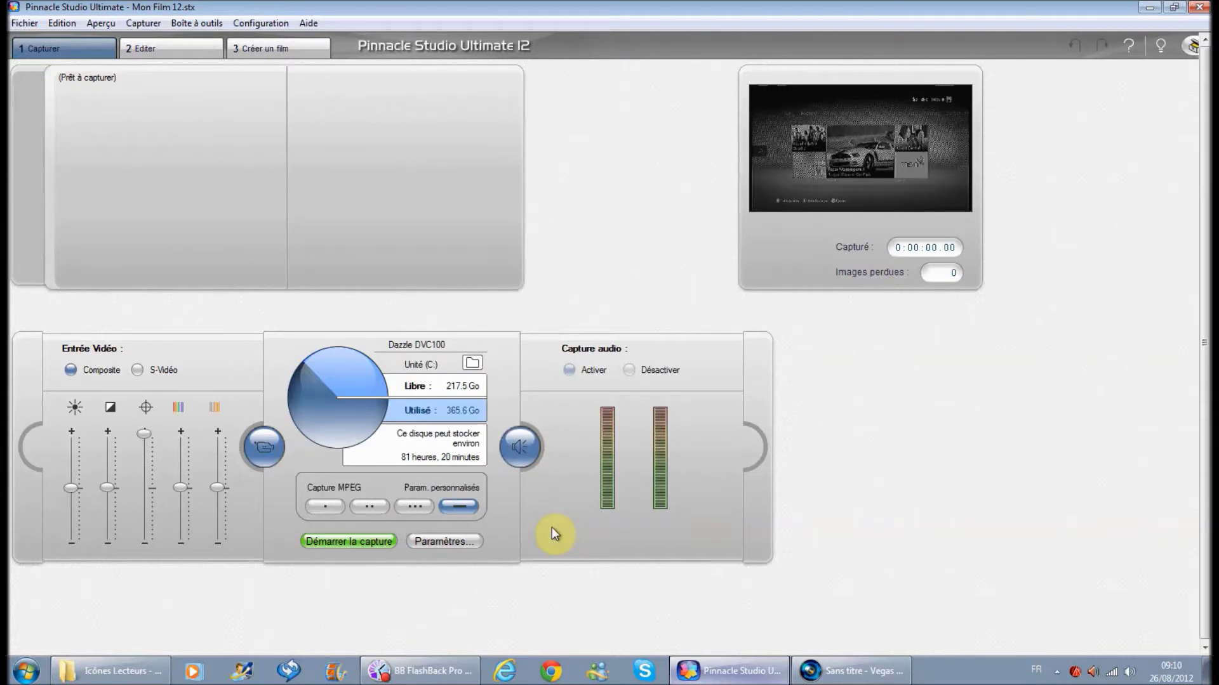
# - Switch to the Icônes Lecteurs - Montages Vidéos folder and launch AMCap, dismissing its audio source error
pyautogui.click(123, 674)
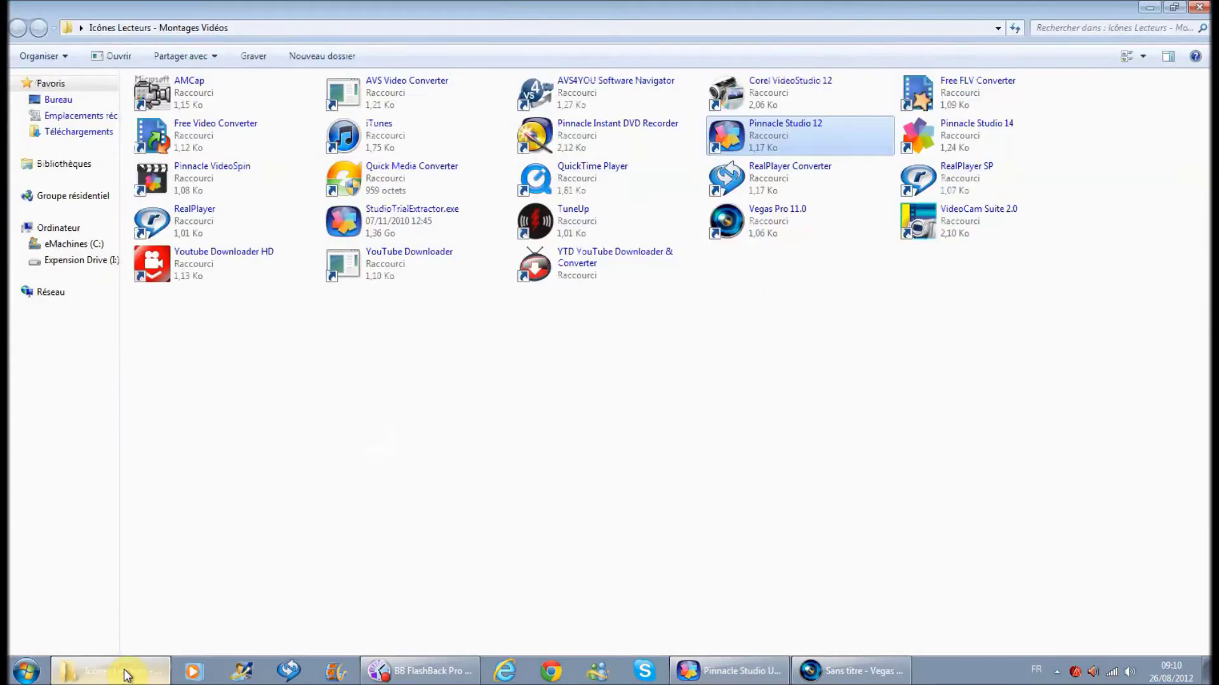
pyautogui.click(200, 99)
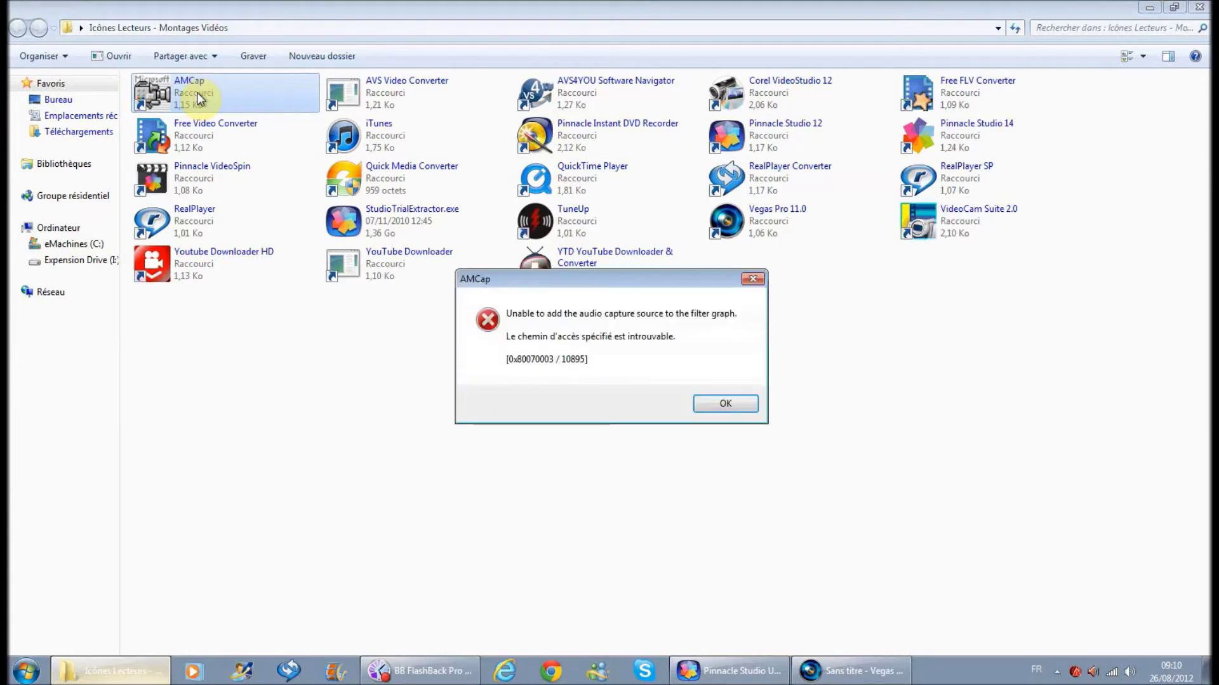
pyautogui.click(724, 403)
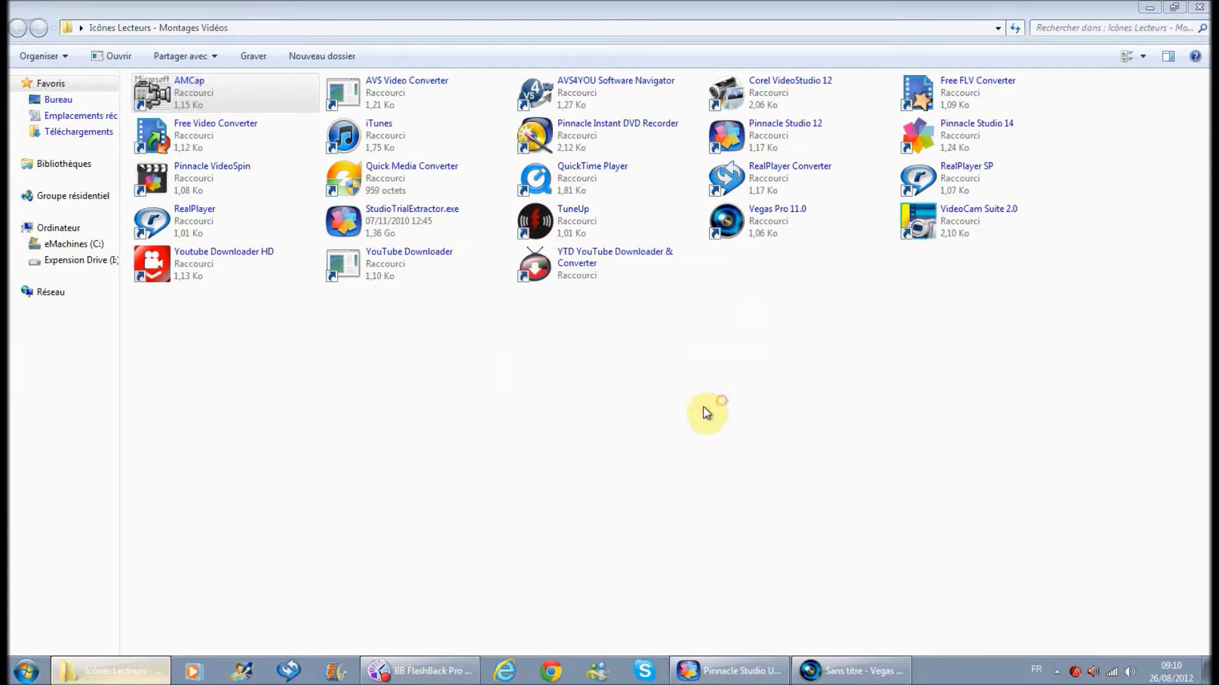
pyautogui.click(545, 397)
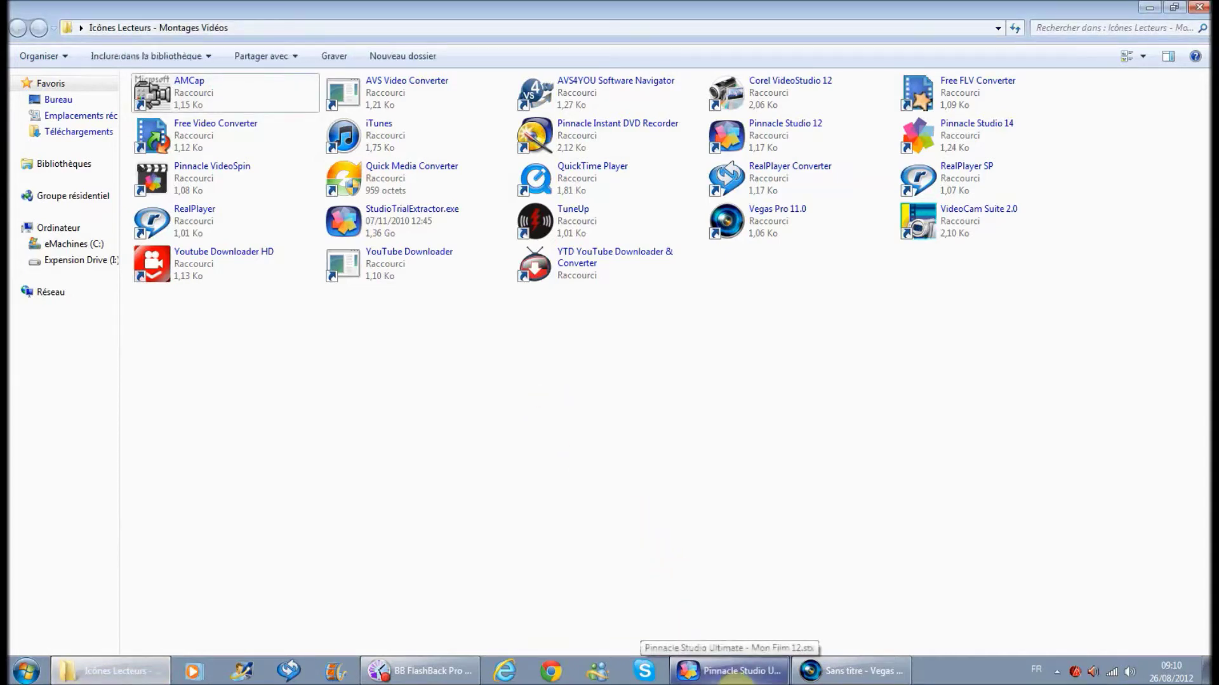
# - Switch to Pinnacle Studio and bring the AMCap window up in front of its capture screen
pyautogui.click(730, 678)
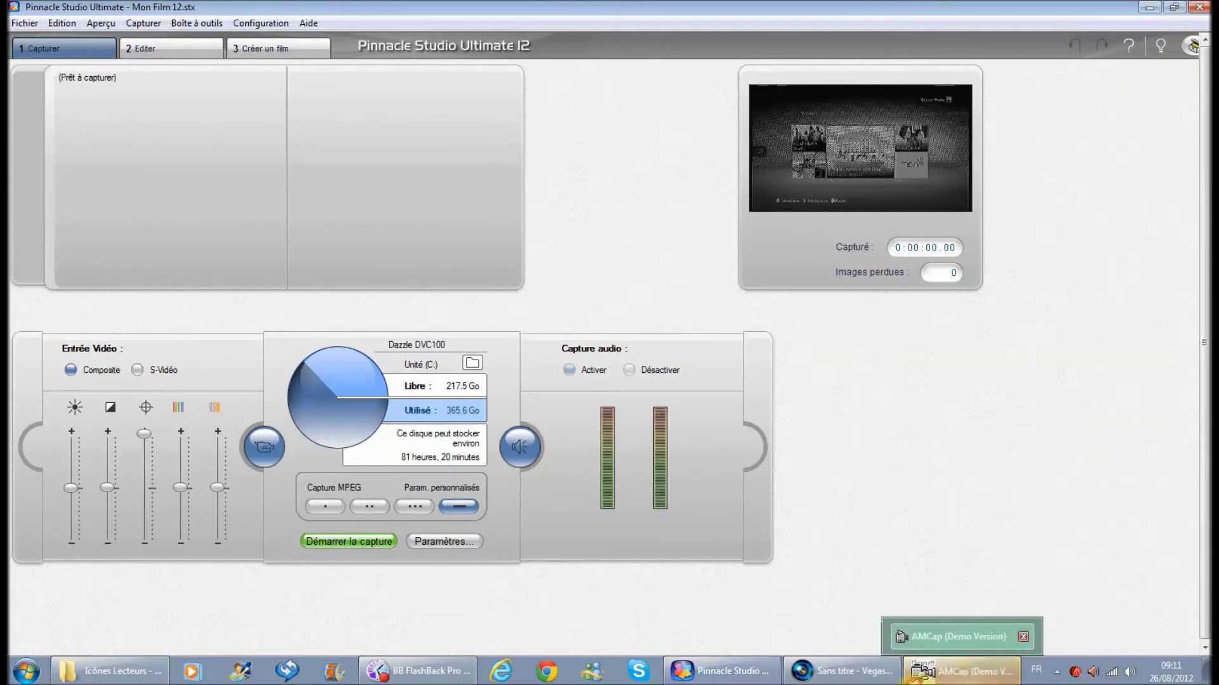
pyautogui.click(952, 671)
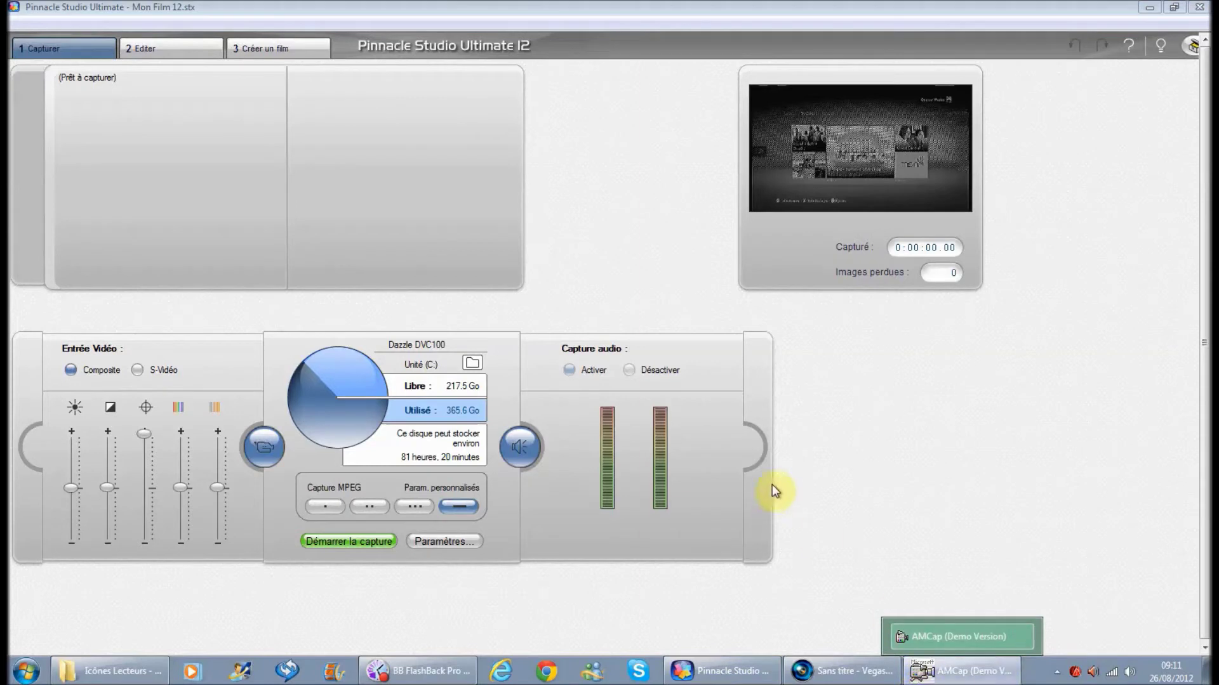
pyautogui.click(837, 504)
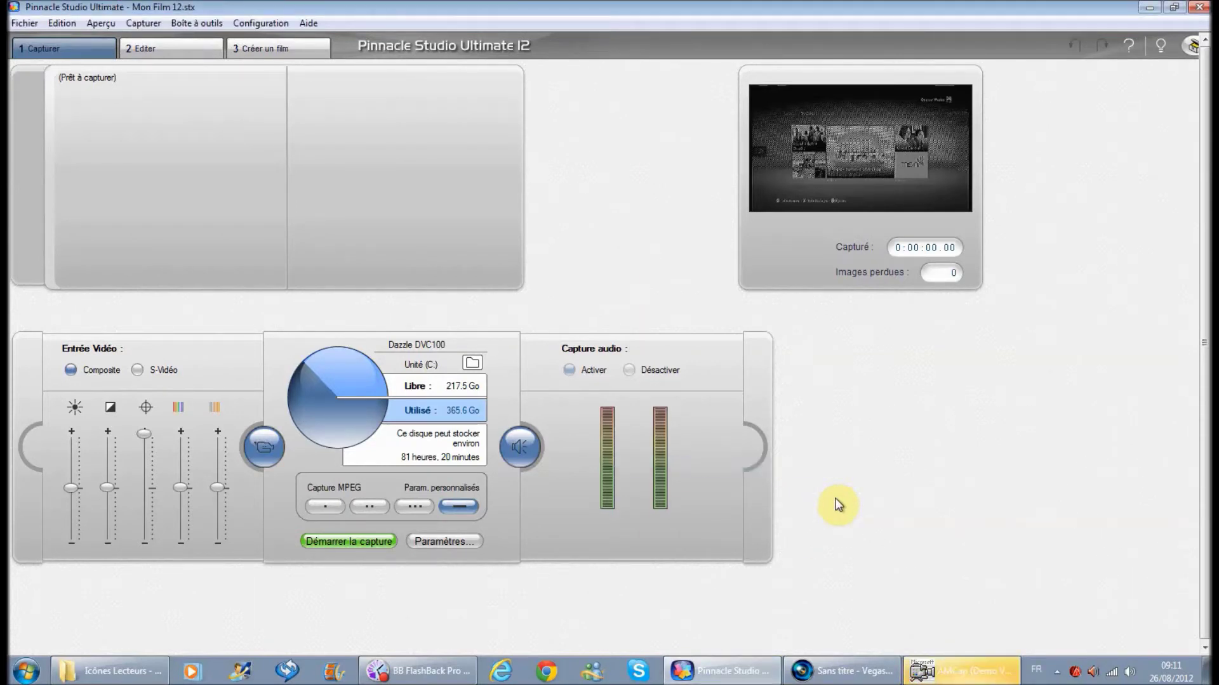
pyautogui.click(952, 671)
pyautogui.click(955, 672)
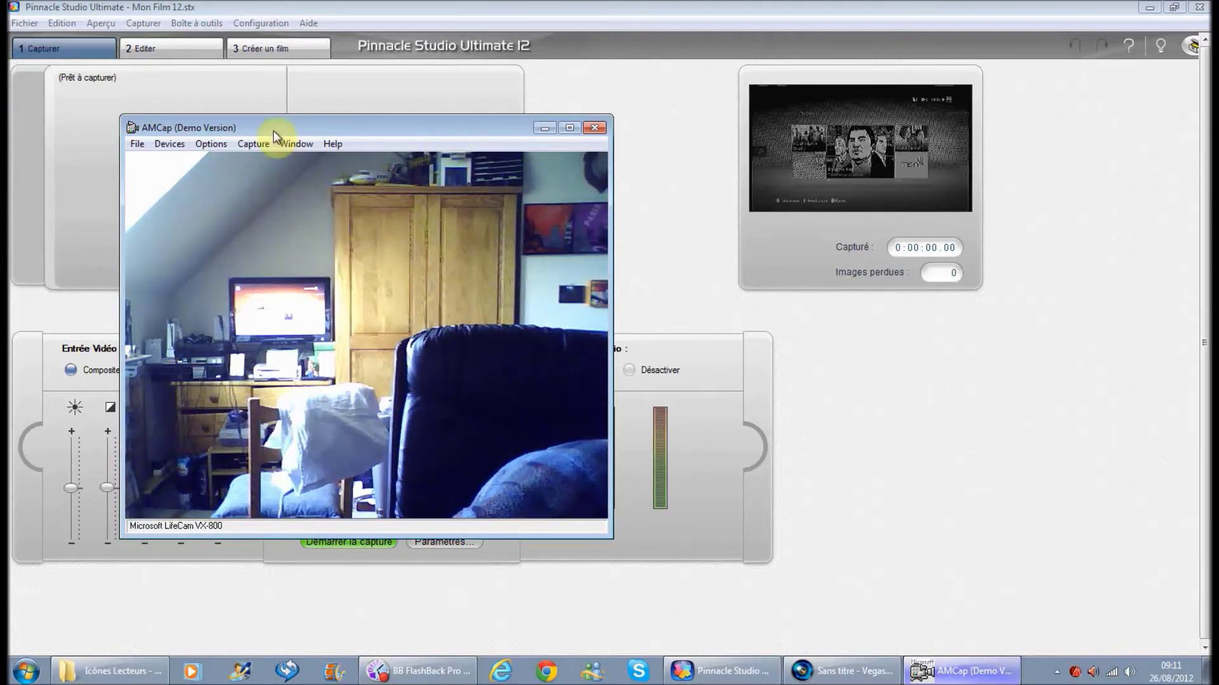
# - Try to switch AMCap's video device to Dazzle DVC100 Video and dismiss the error dialogs
pyautogui.click(168, 145)
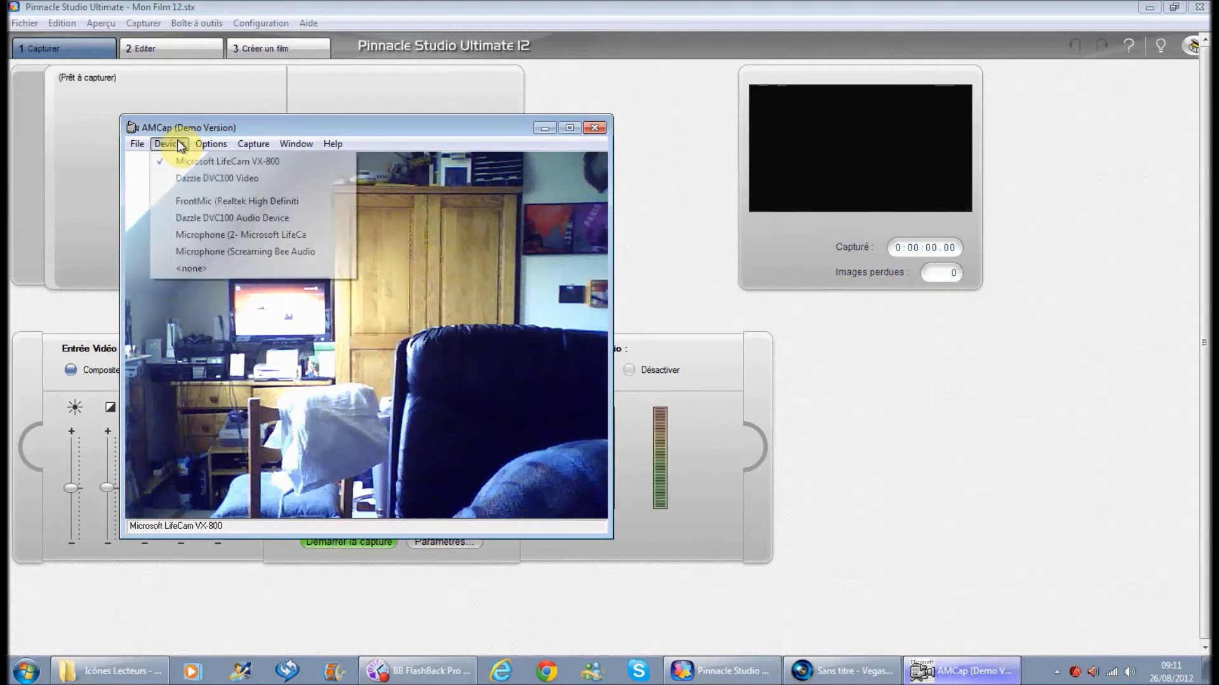
pyautogui.click(204, 179)
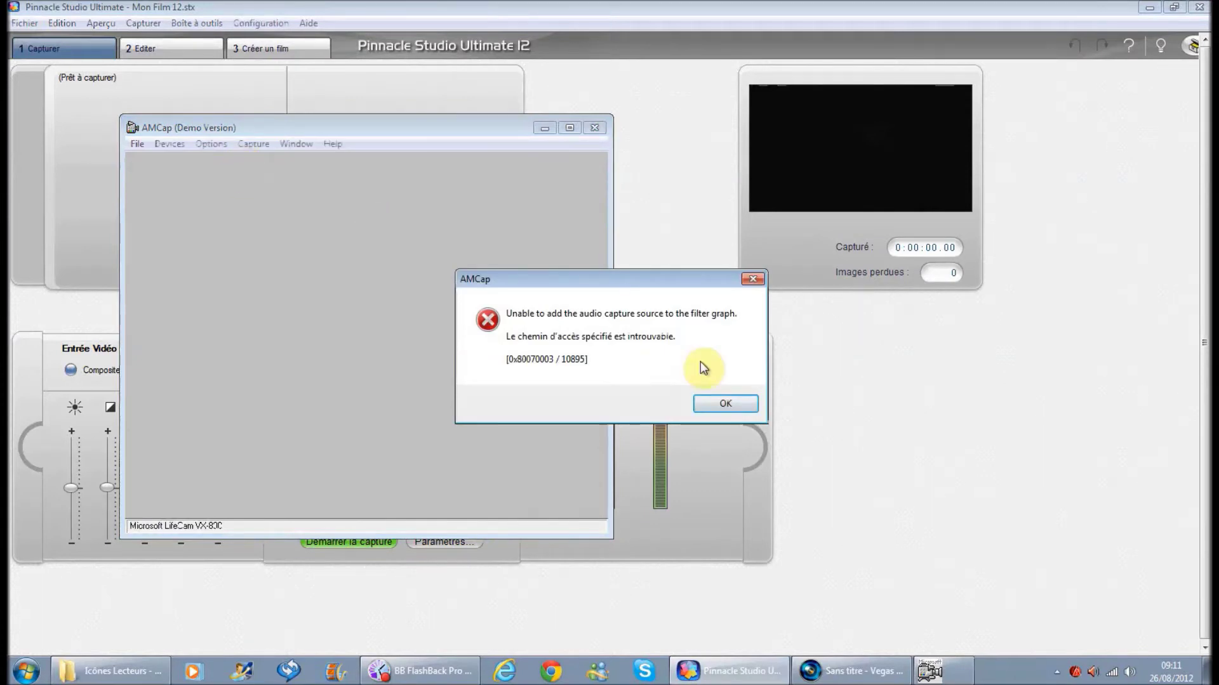
pyautogui.click(745, 407)
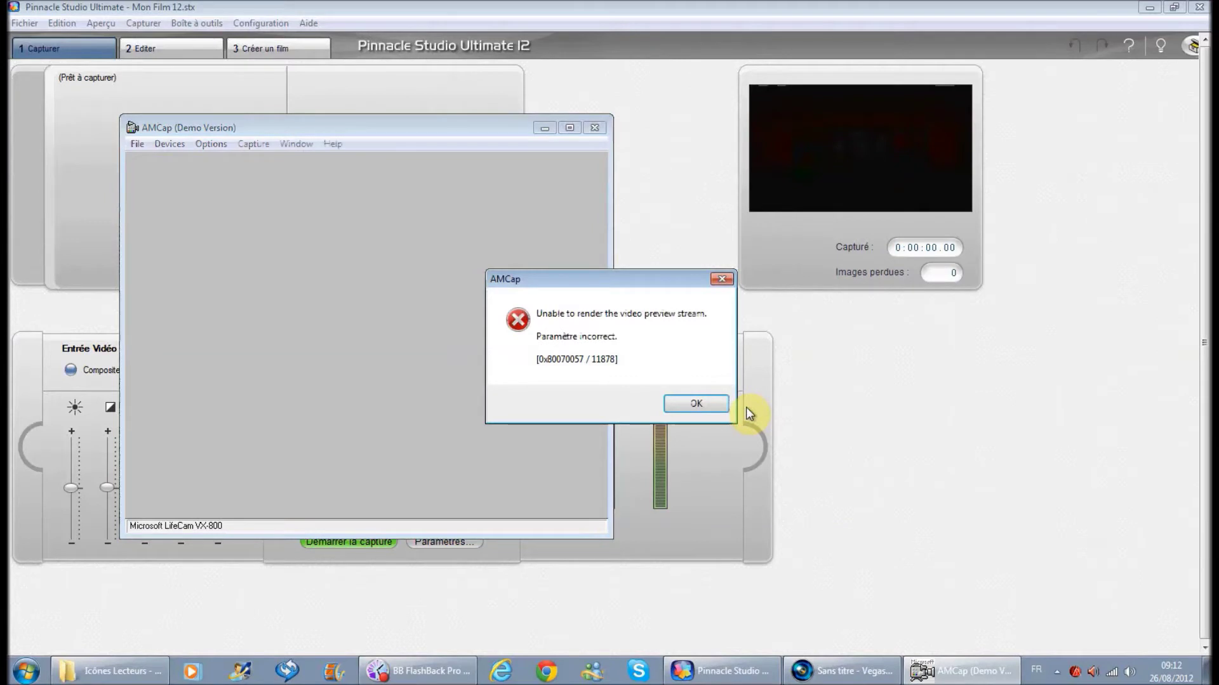
pyautogui.click(683, 403)
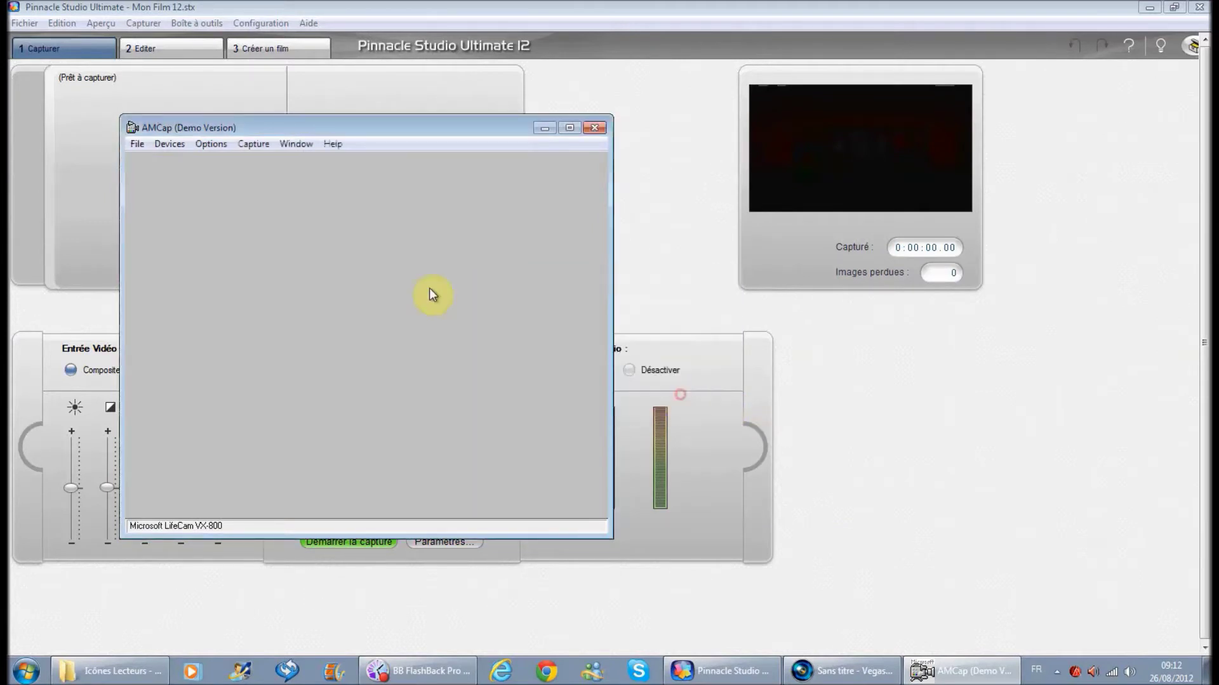
# - Review the Dazzle DVC100 Video device's decoder properties in AMCap and accept the dialog
pyautogui.click(208, 144)
pyautogui.click(243, 288)
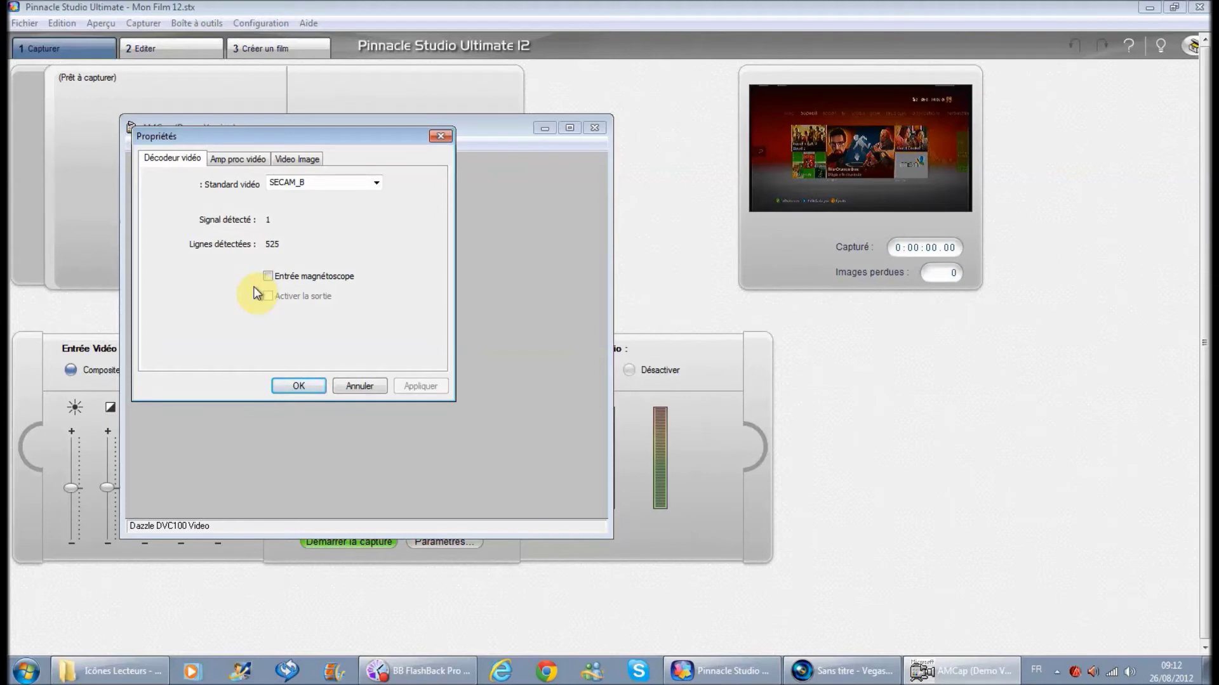
pyautogui.click(283, 388)
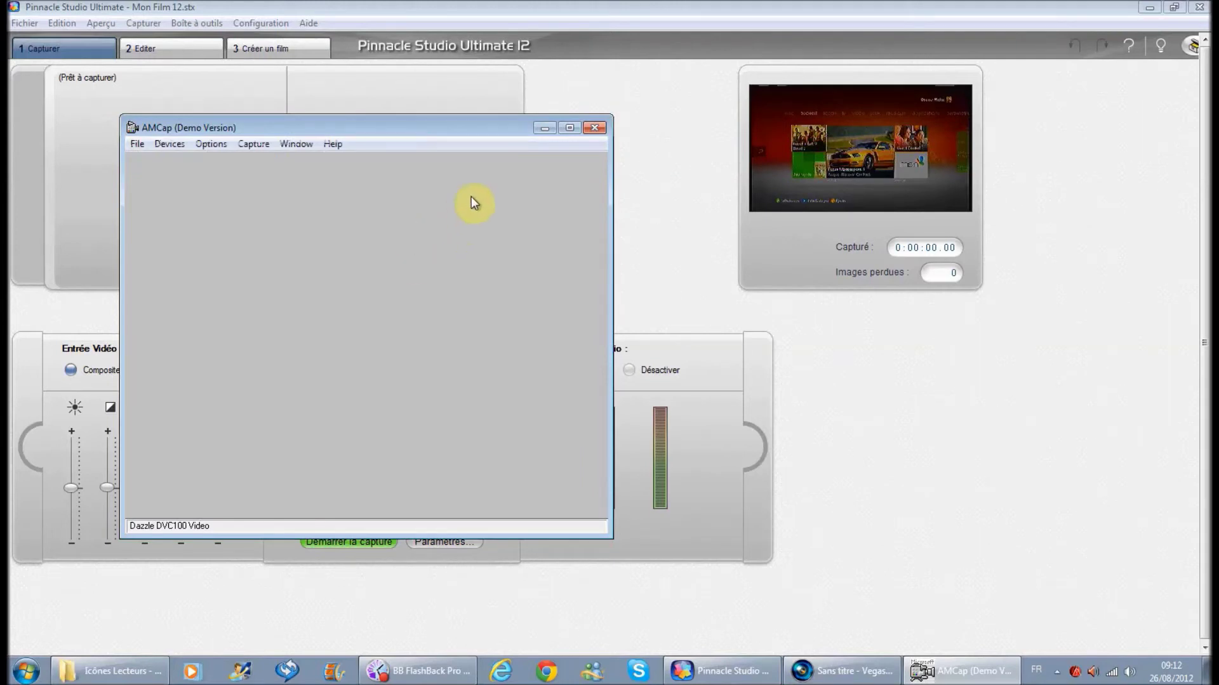
# - Close AMCap and try to close Pinnacle Studio
pyautogui.click(596, 129)
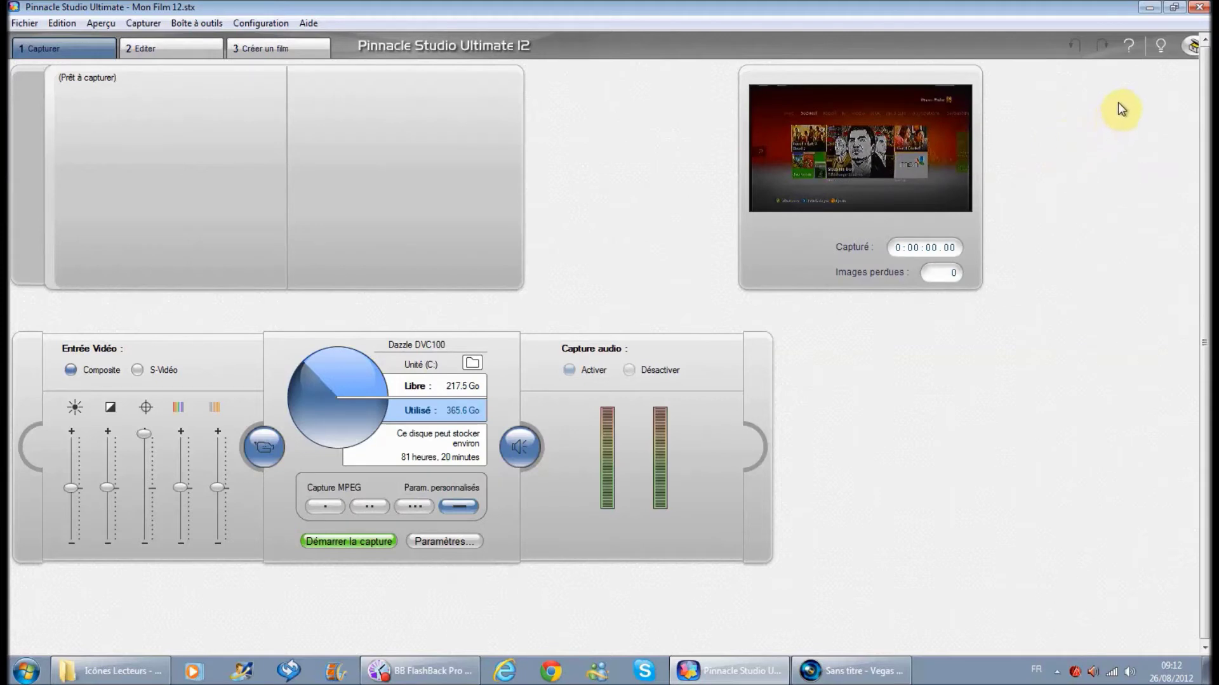
pyautogui.click(1197, 12)
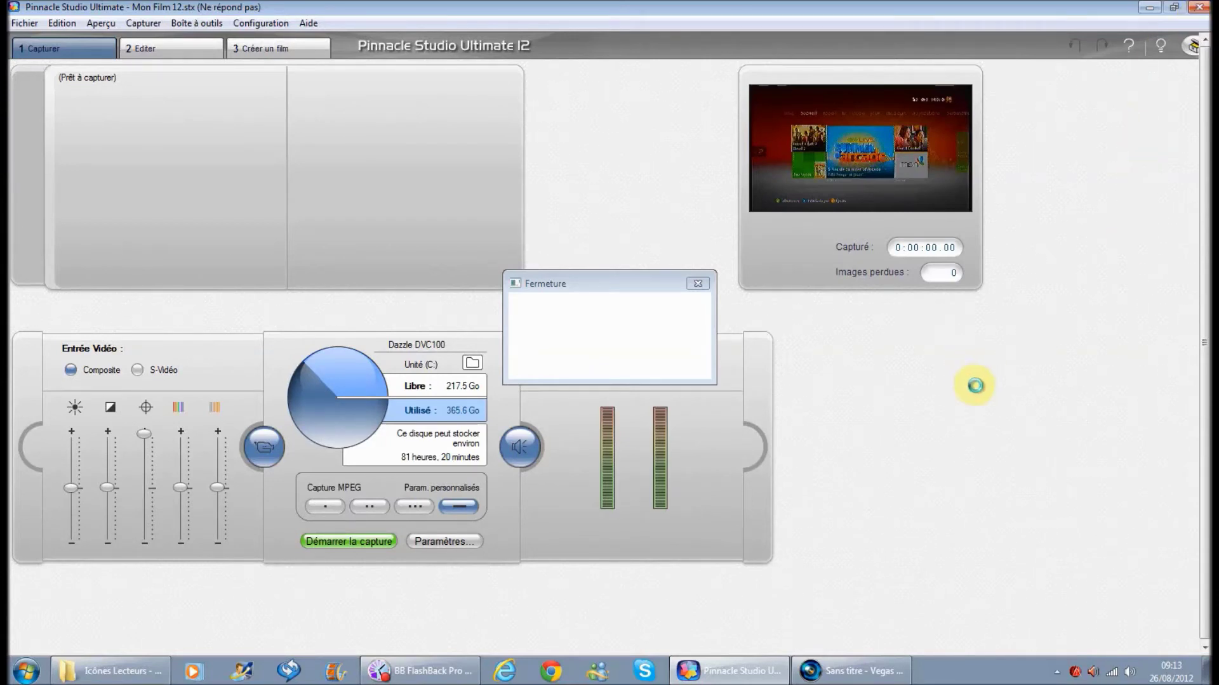
# - Switch to Vegas Pro 11.0 and open the Snowy Moonlight Motion Background clip from the Motion Background 16x9 folder
pyautogui.click(825, 672)
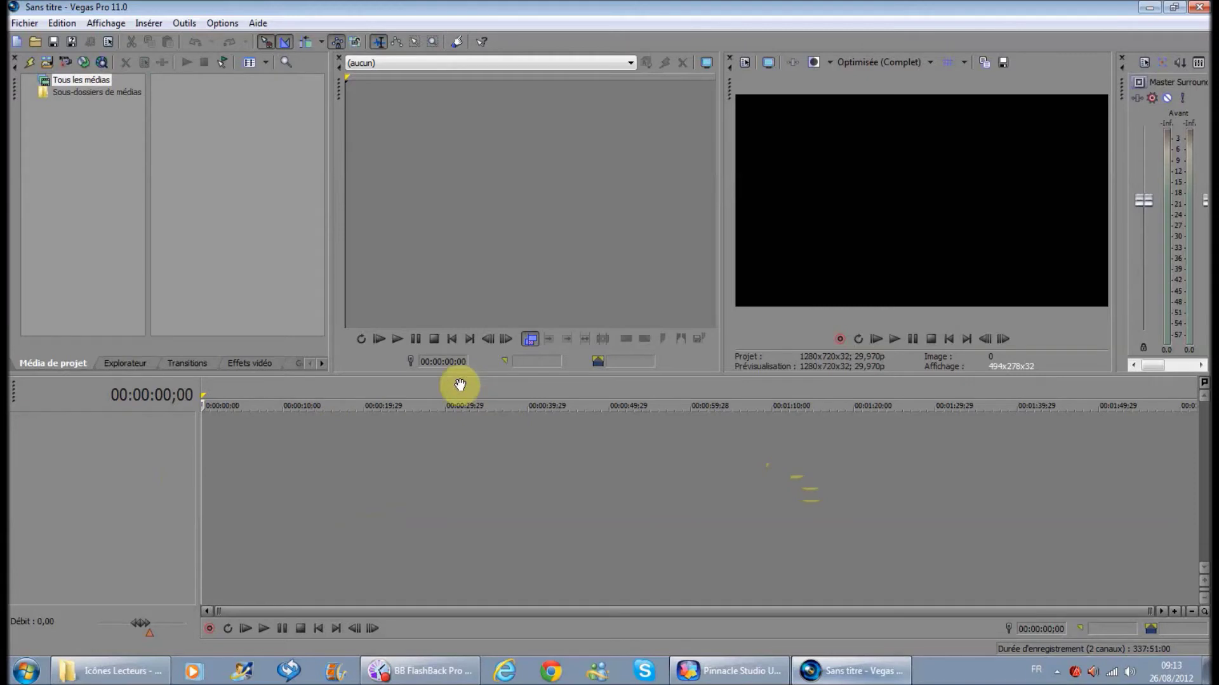
pyautogui.click(37, 41)
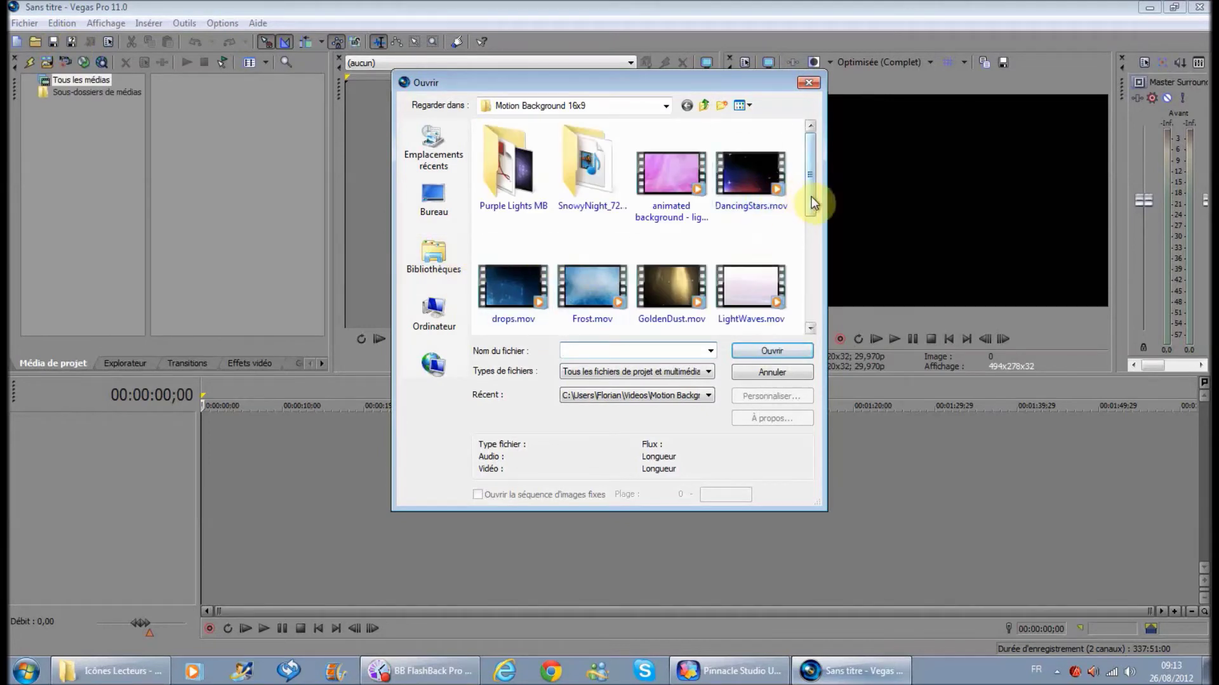
pyautogui.click(811, 196)
pyautogui.scroll(-2, 816, 245)
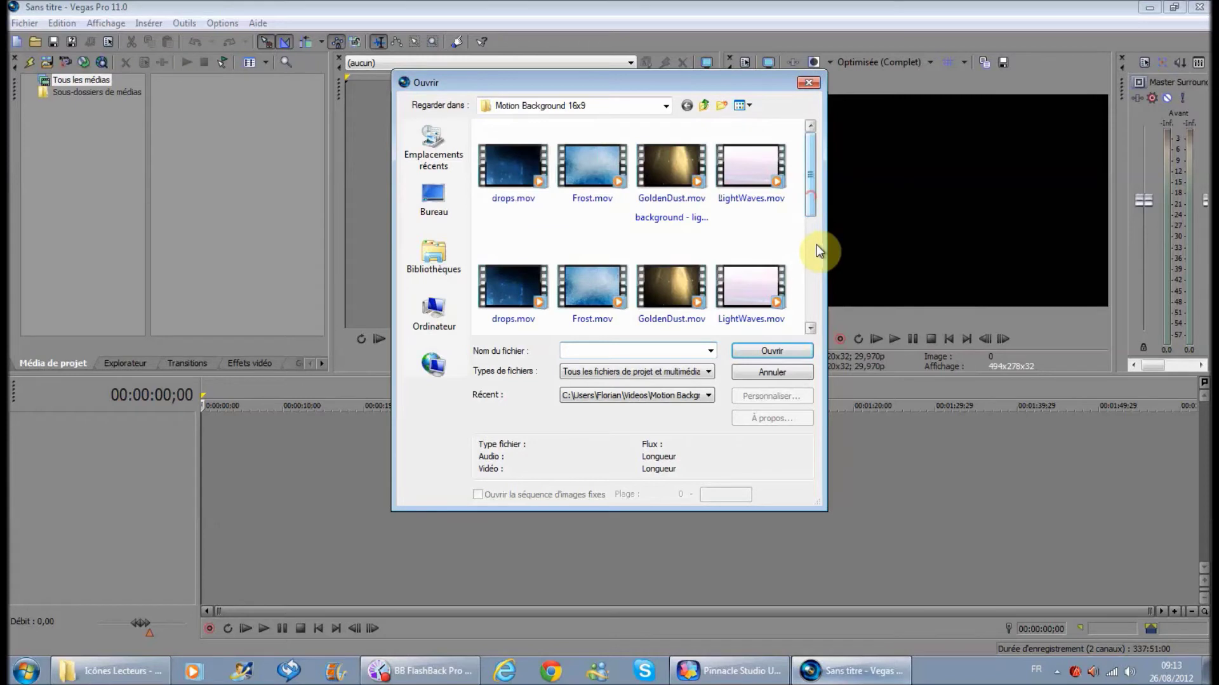
pyautogui.scroll(-2, 816, 245)
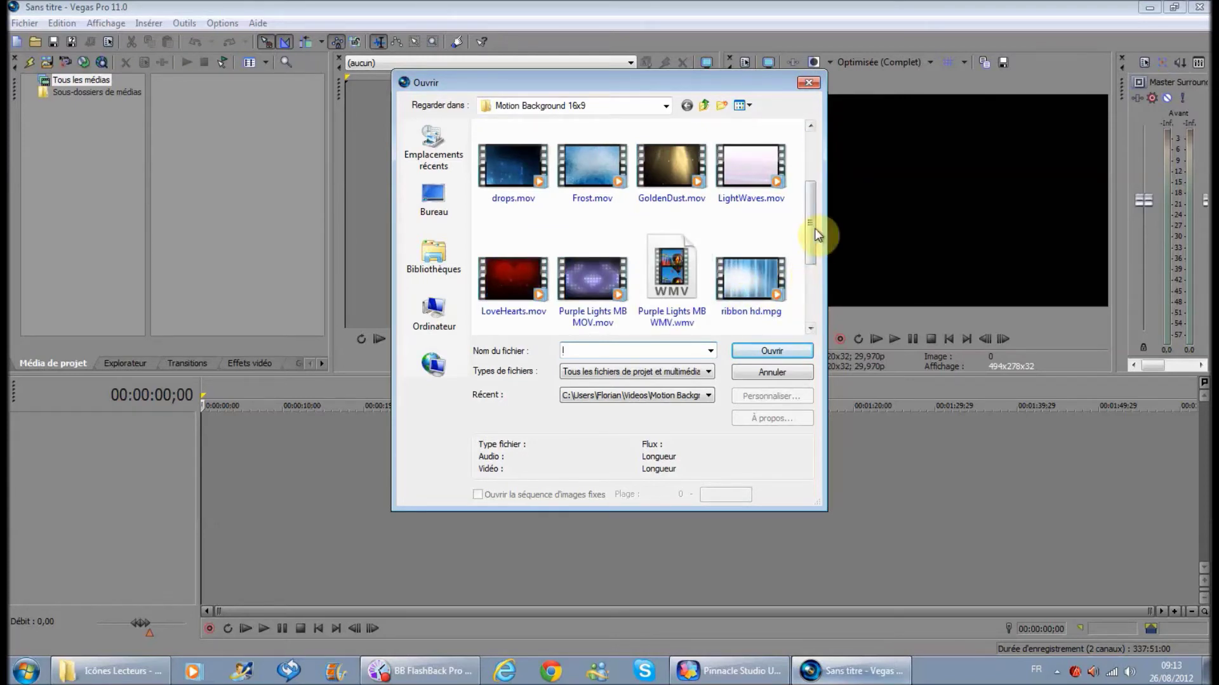
pyautogui.scroll(-1, 817, 248)
pyautogui.scroll(-2, 815, 251)
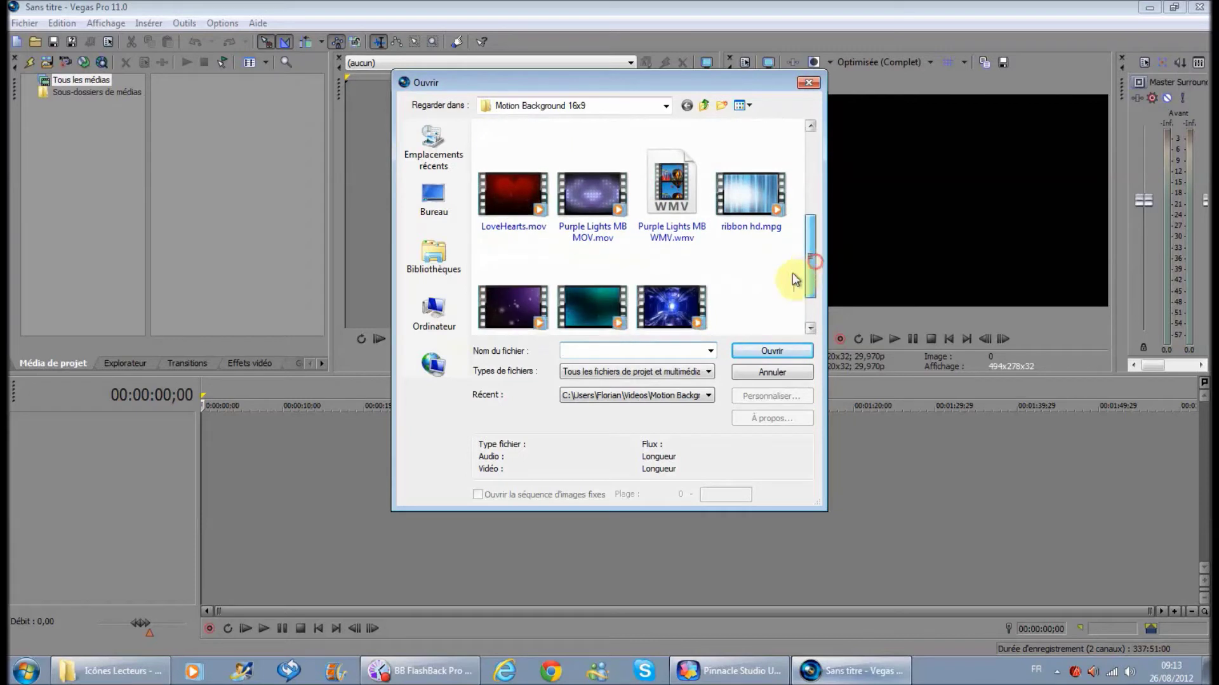
pyautogui.click(540, 295)
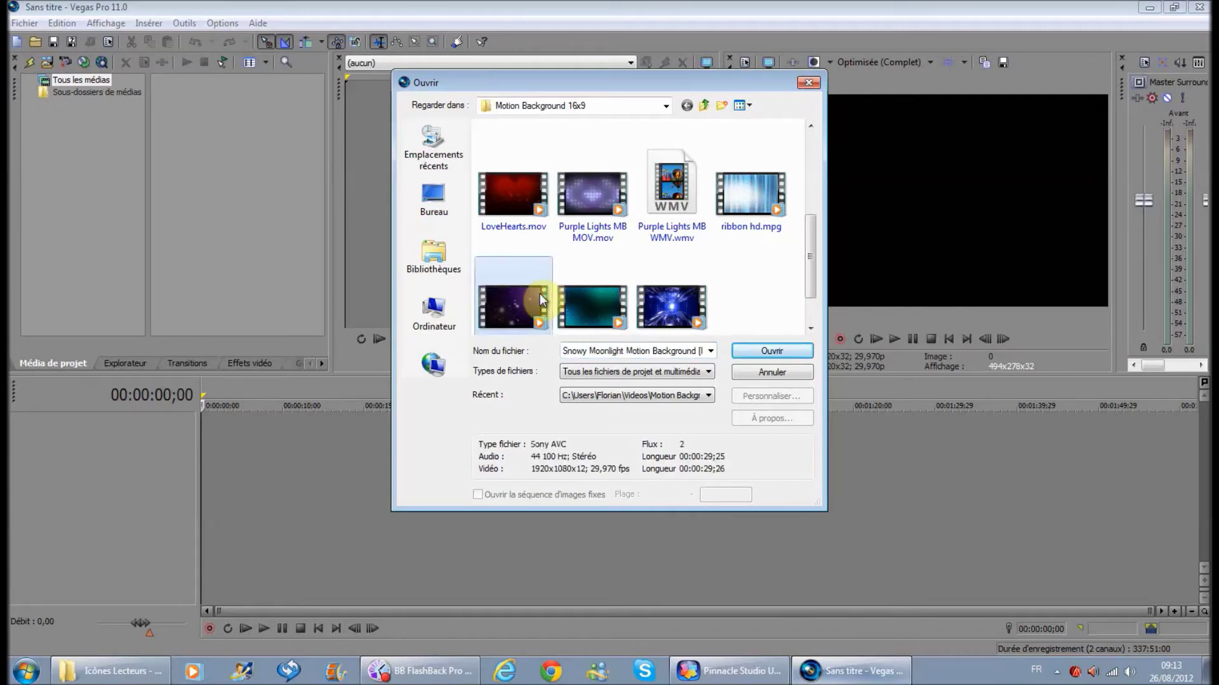
pyautogui.click(762, 352)
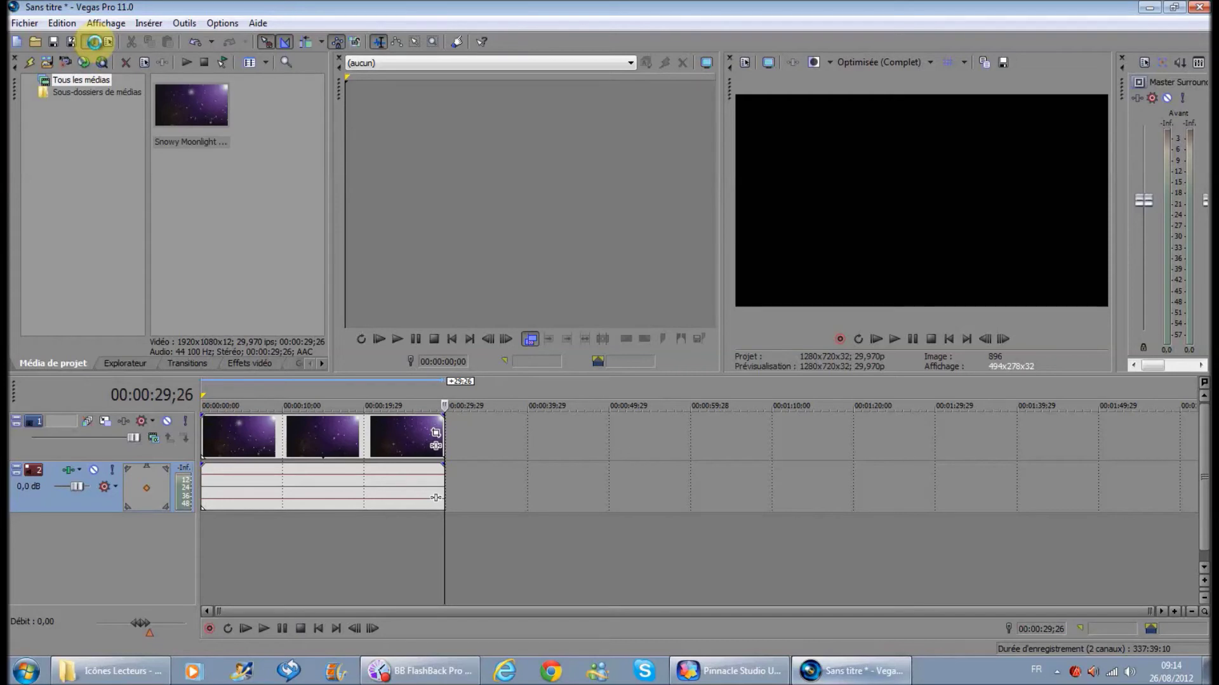
# - Close the unresponsive Pinnacle Studio window without bringing it to the front
pyautogui.moveTo(718, 660)
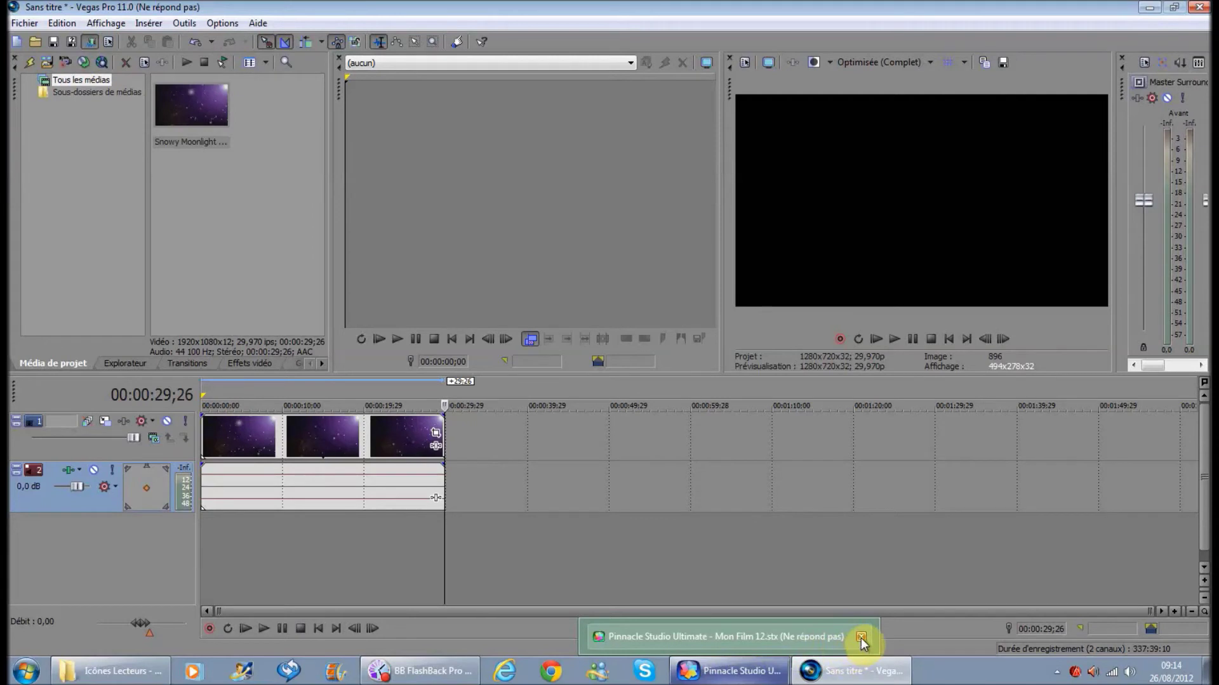
pyautogui.click(753, 676)
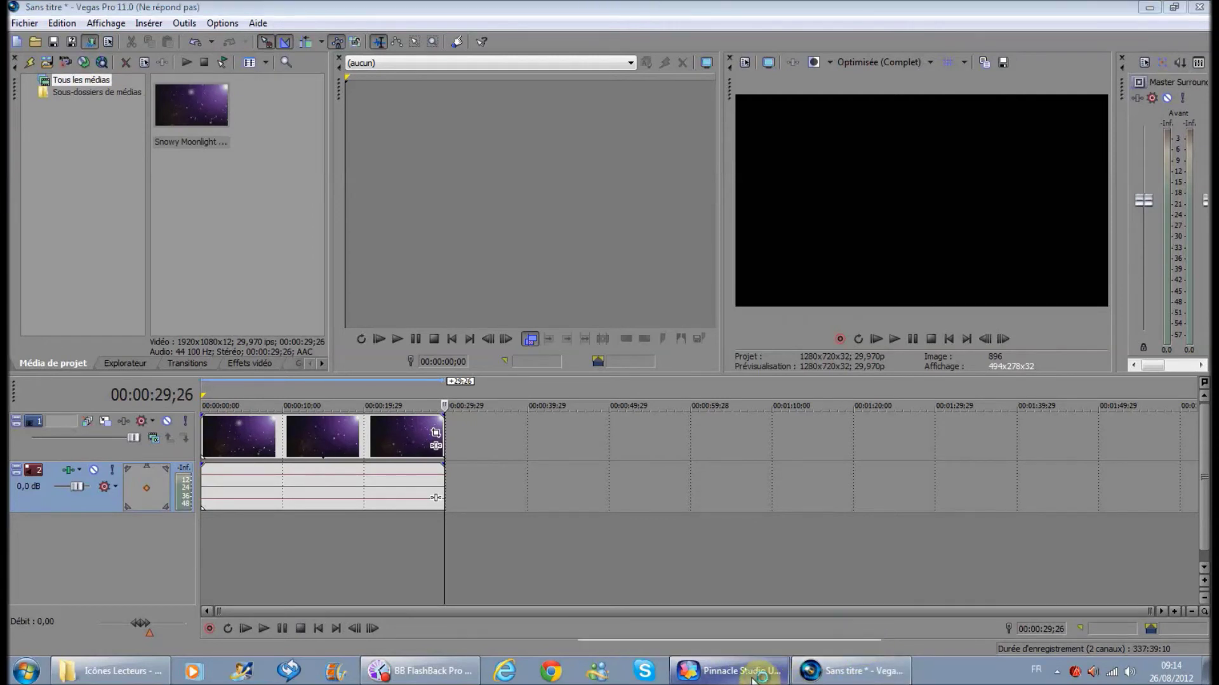
pyautogui.rightClick(753, 678)
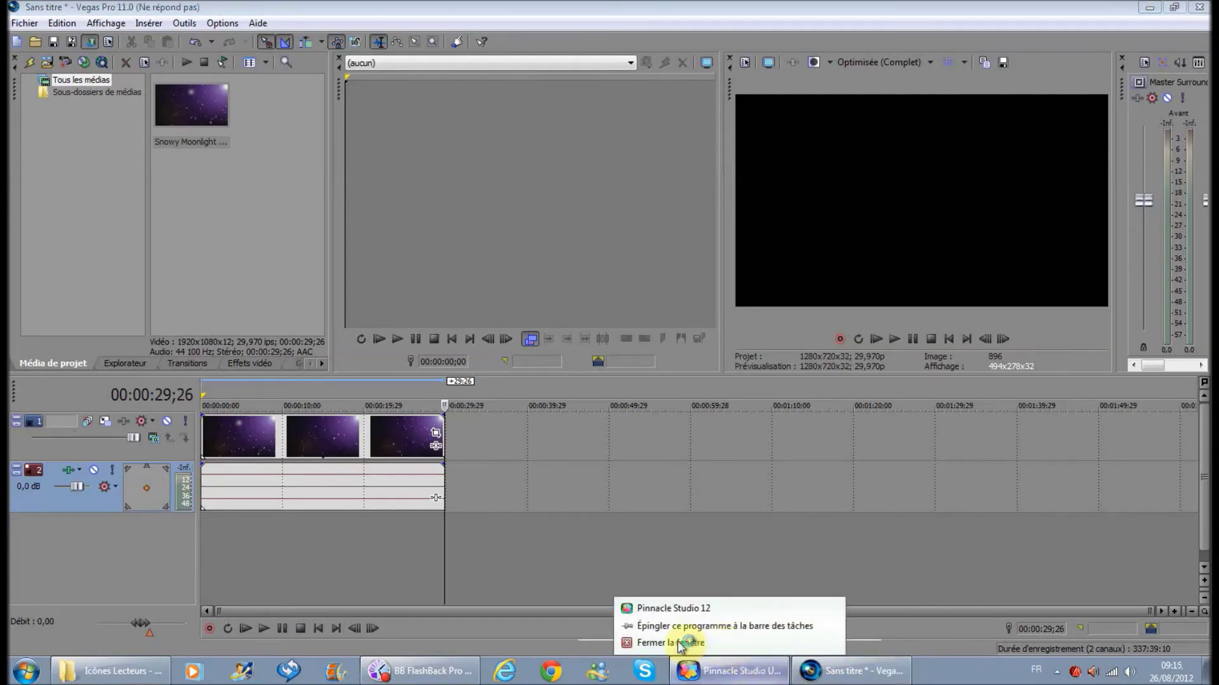
pyautogui.click(677, 643)
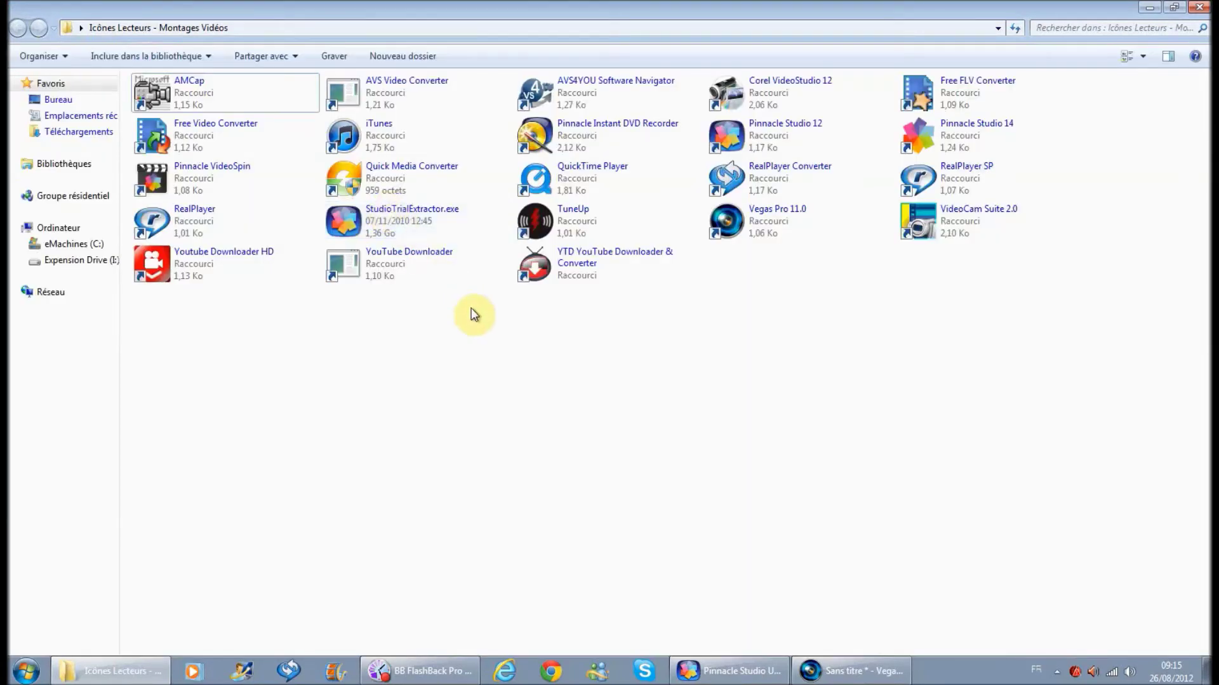
# - Switch back to Vegas Pro, bring up the Render As settings and browse the Sony AVC/MVC templates
pyautogui.click(818, 668)
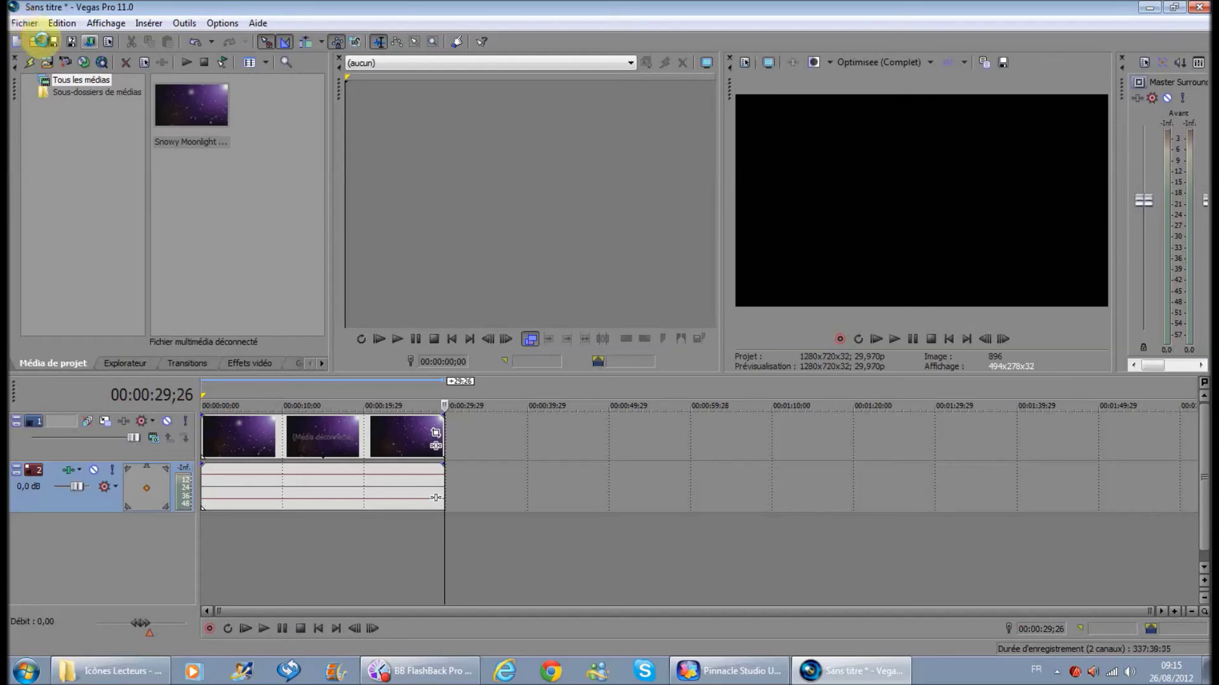
pyautogui.click(39, 40)
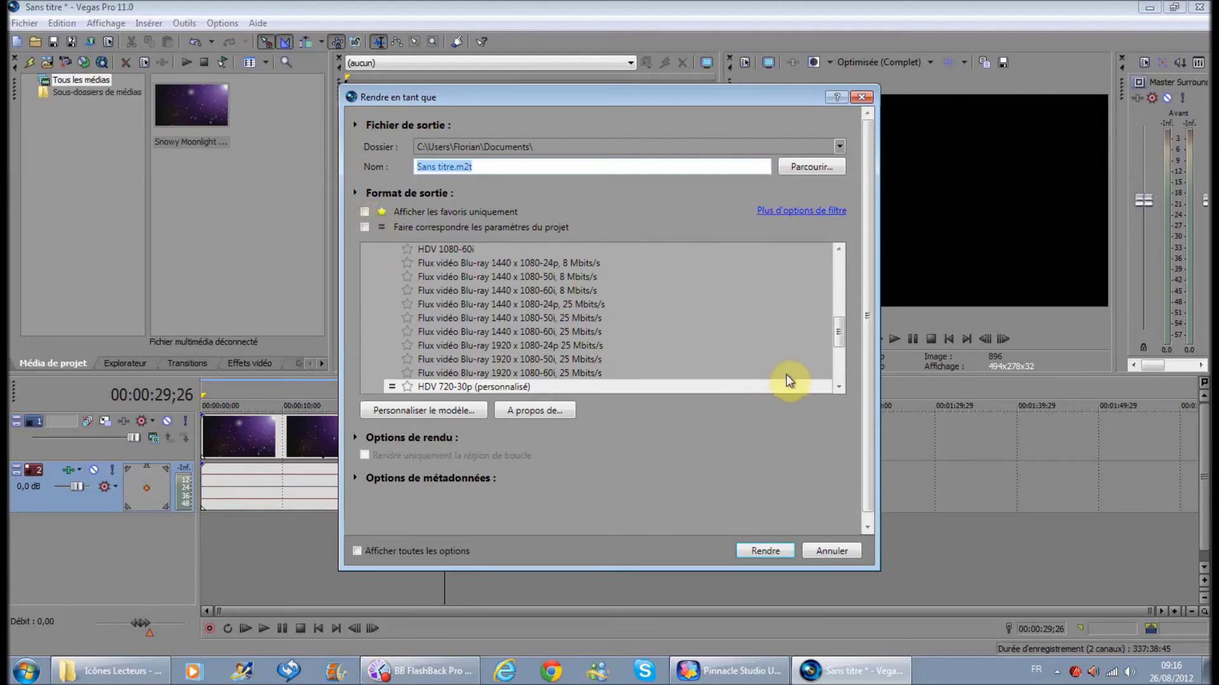
pyautogui.moveTo(838, 333); pyautogui.dragTo(849, 375)
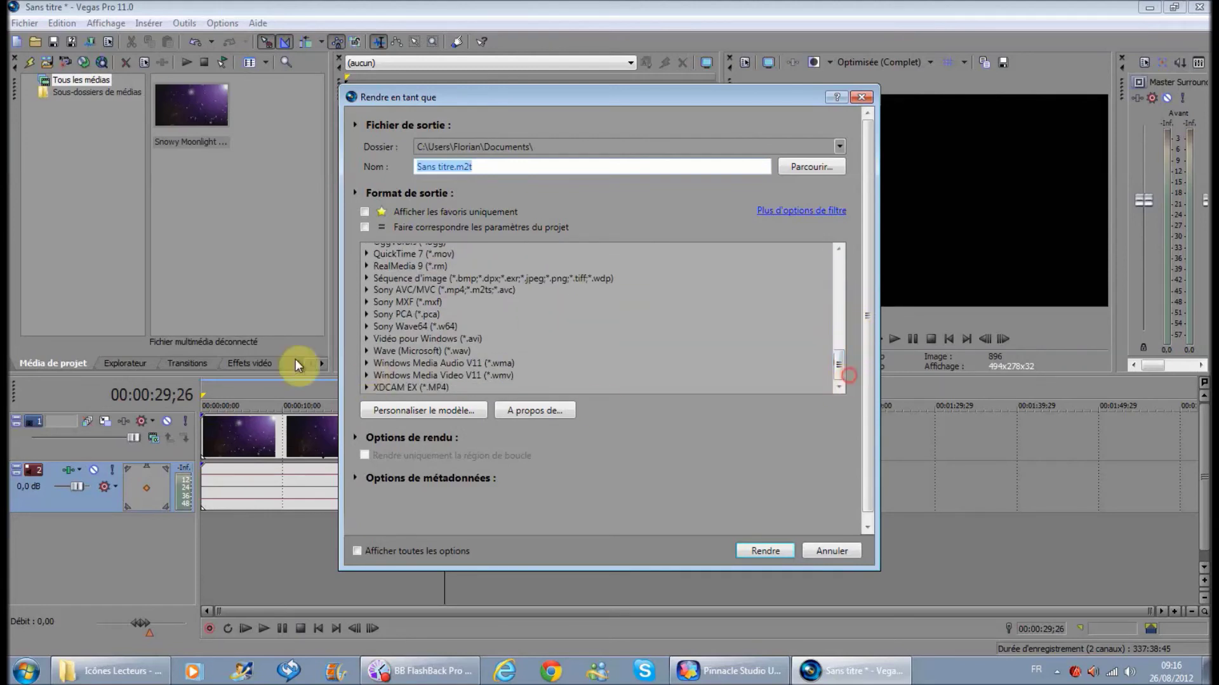
pyautogui.click(366, 290)
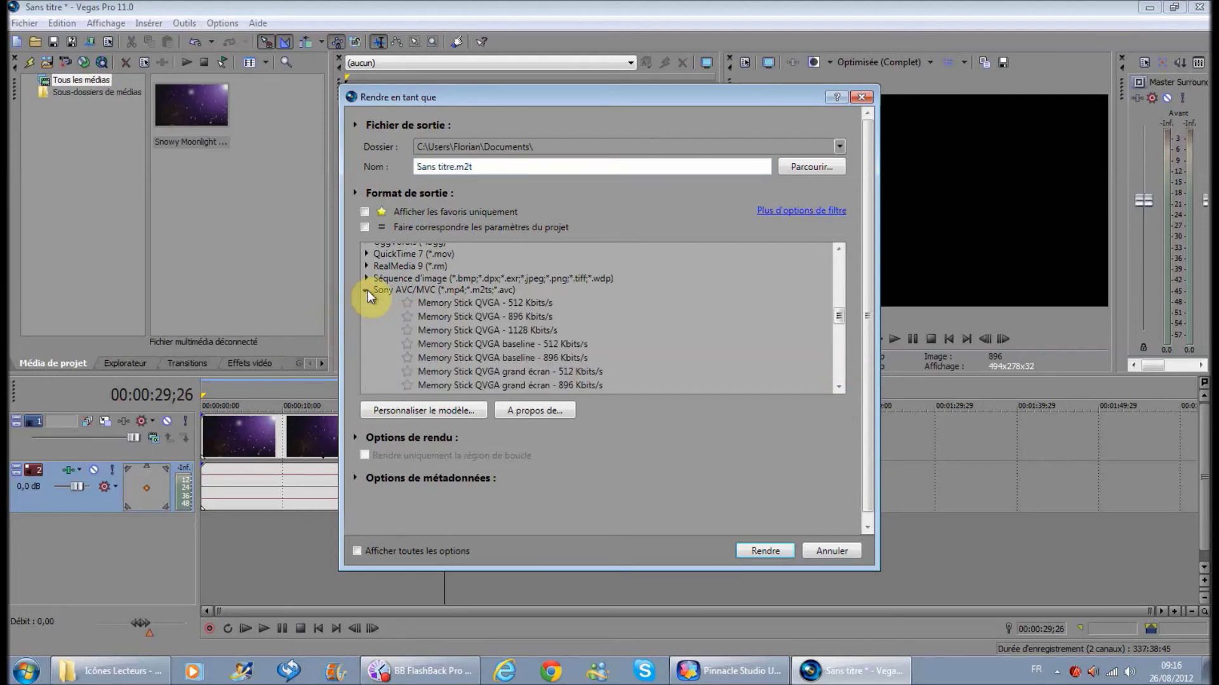
pyautogui.moveTo(839, 315); pyautogui.dragTo(841, 344)
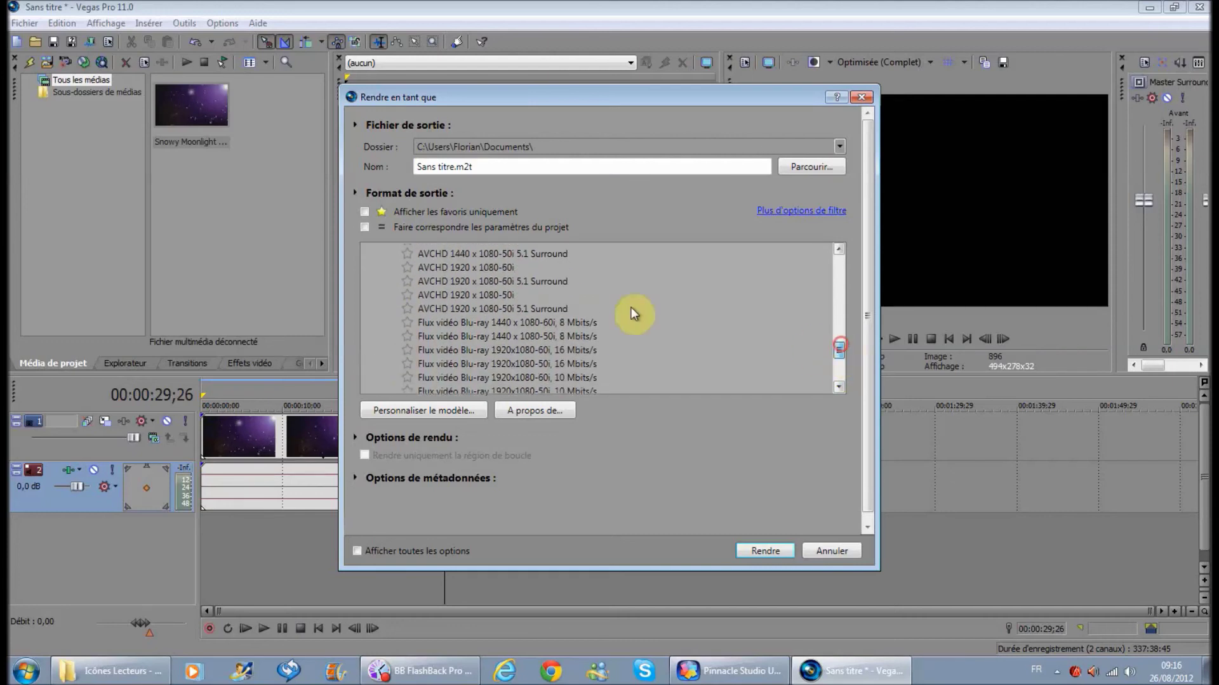
# - Show only favourite render templates, select YouTube HD 16/9 (720p) [2] and review its video settings and image size options
pyautogui.click(365, 211)
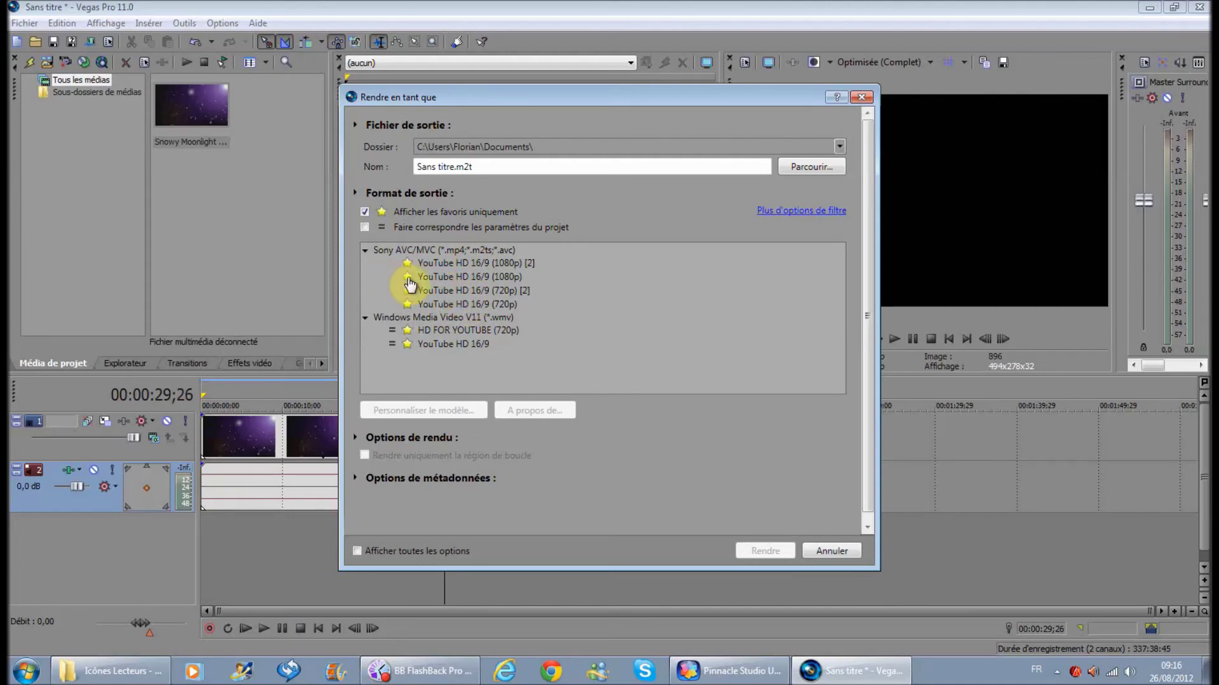
pyautogui.click(451, 292)
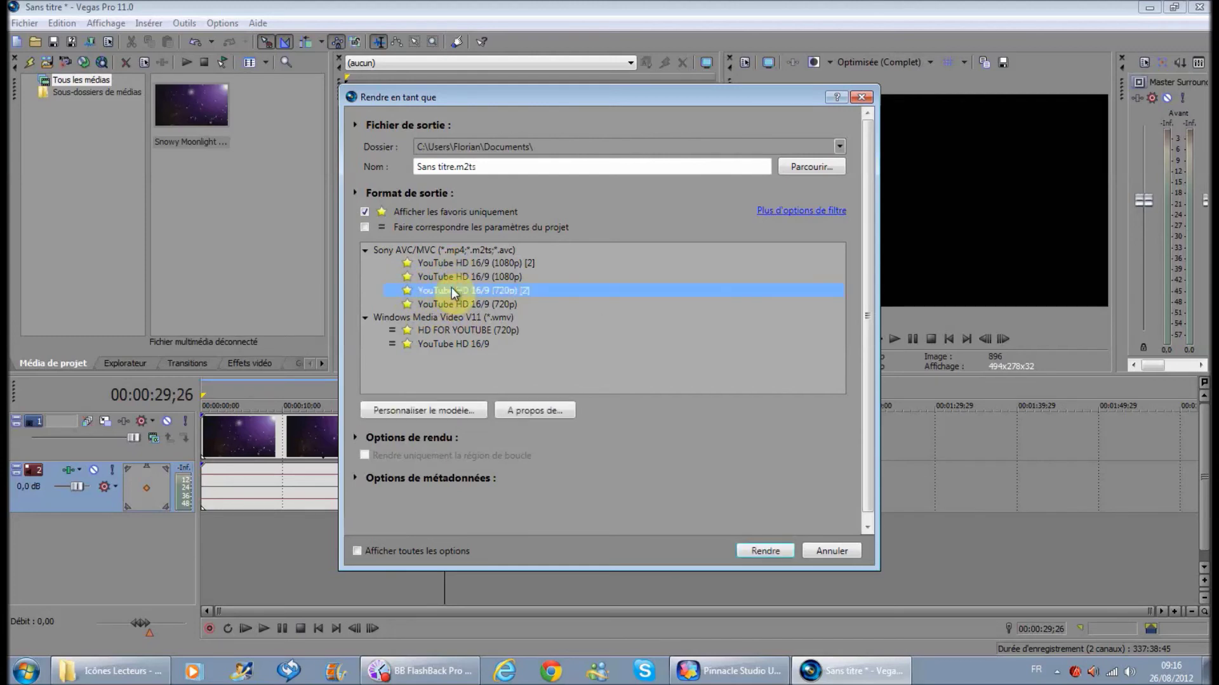
pyautogui.click(464, 410)
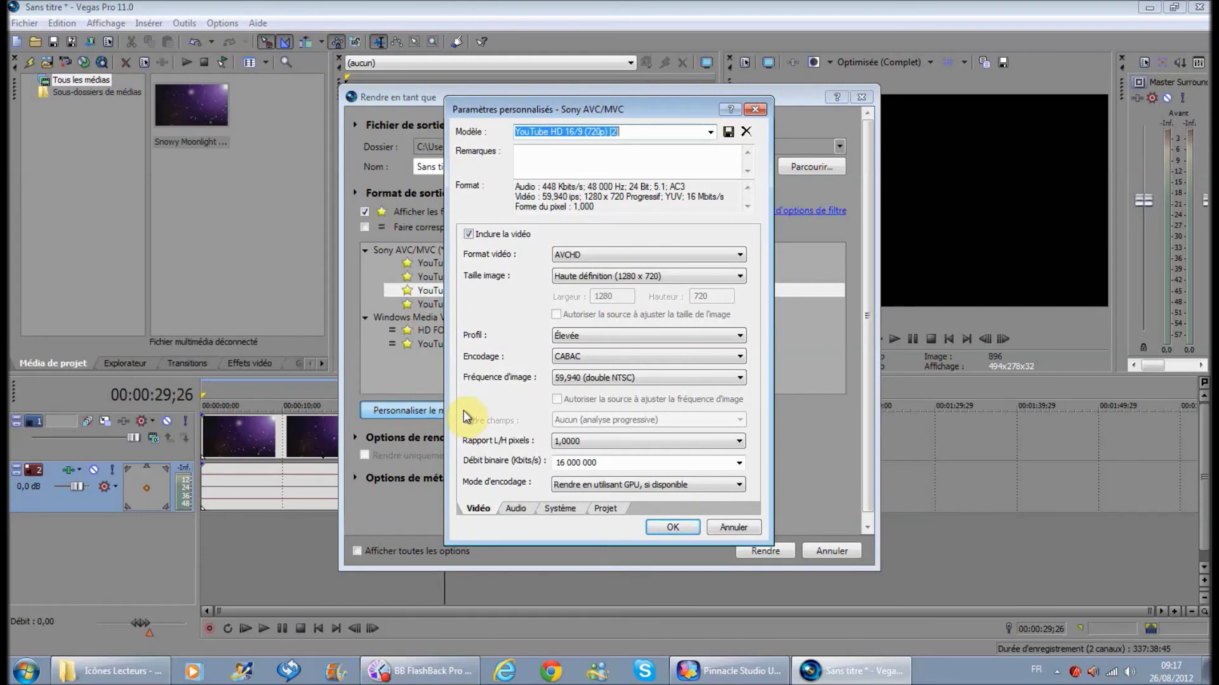
pyautogui.click(515, 509)
pyautogui.click(740, 279)
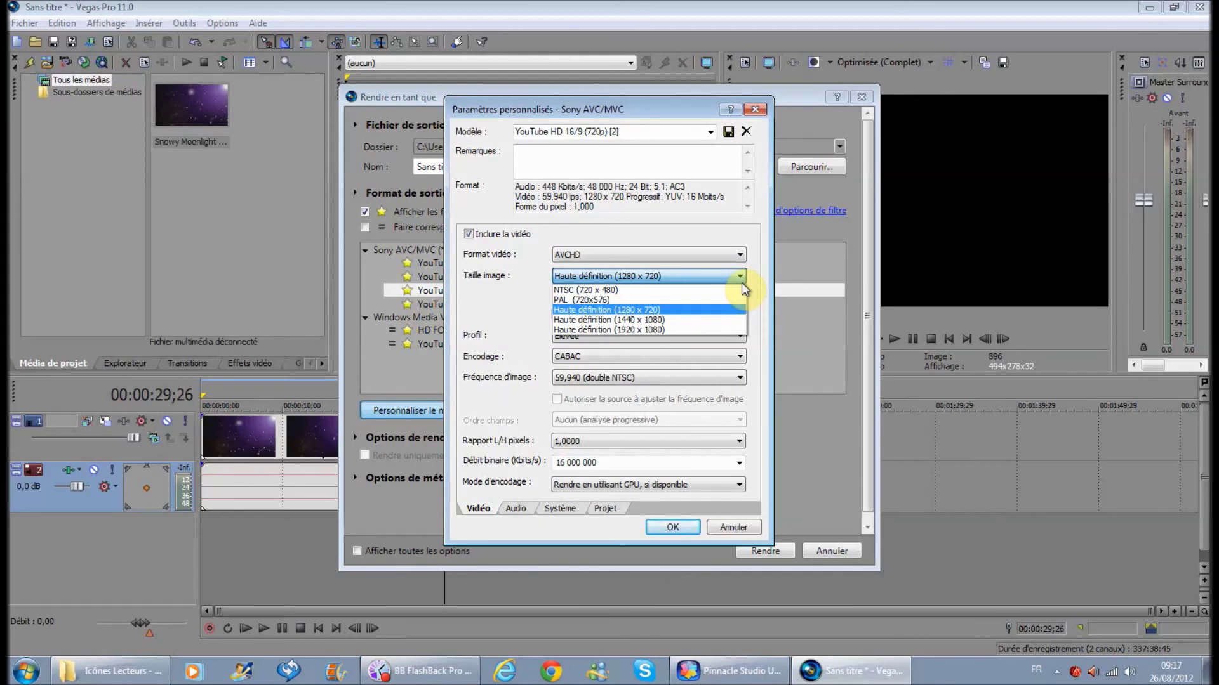
pyautogui.click(741, 283)
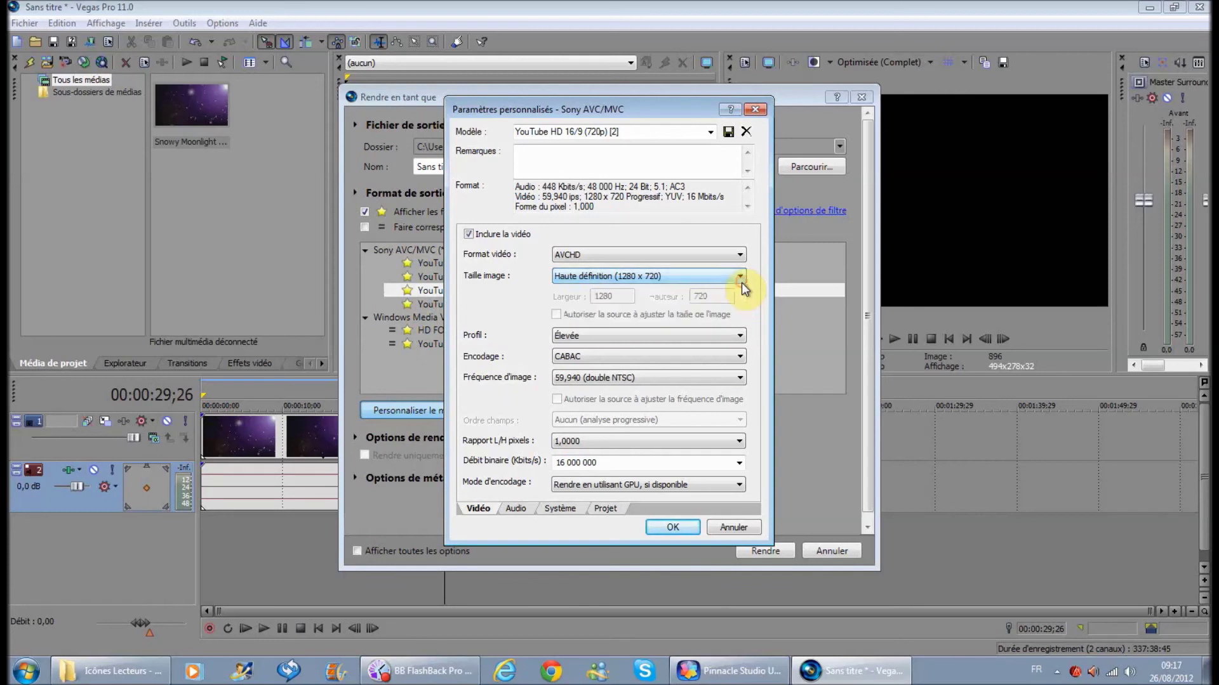
# - Review the template's audio, system format, video and project settings, then cancel both the template customization and the render
pyautogui.click(515, 509)
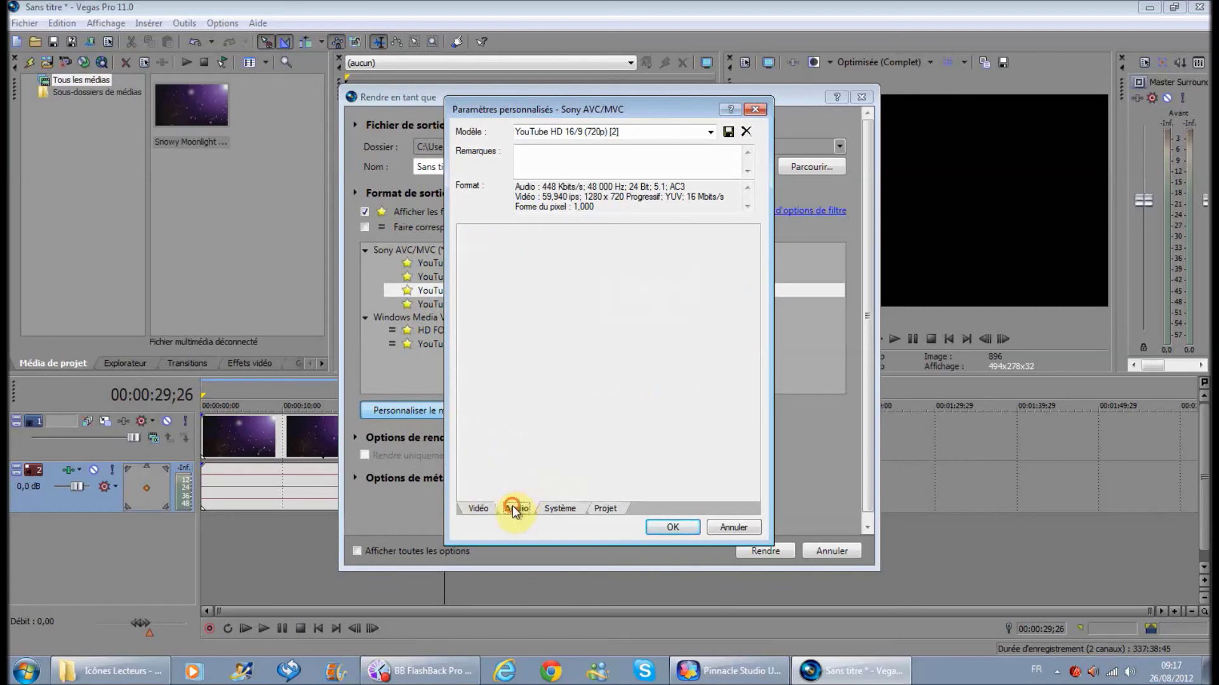
pyautogui.click(561, 509)
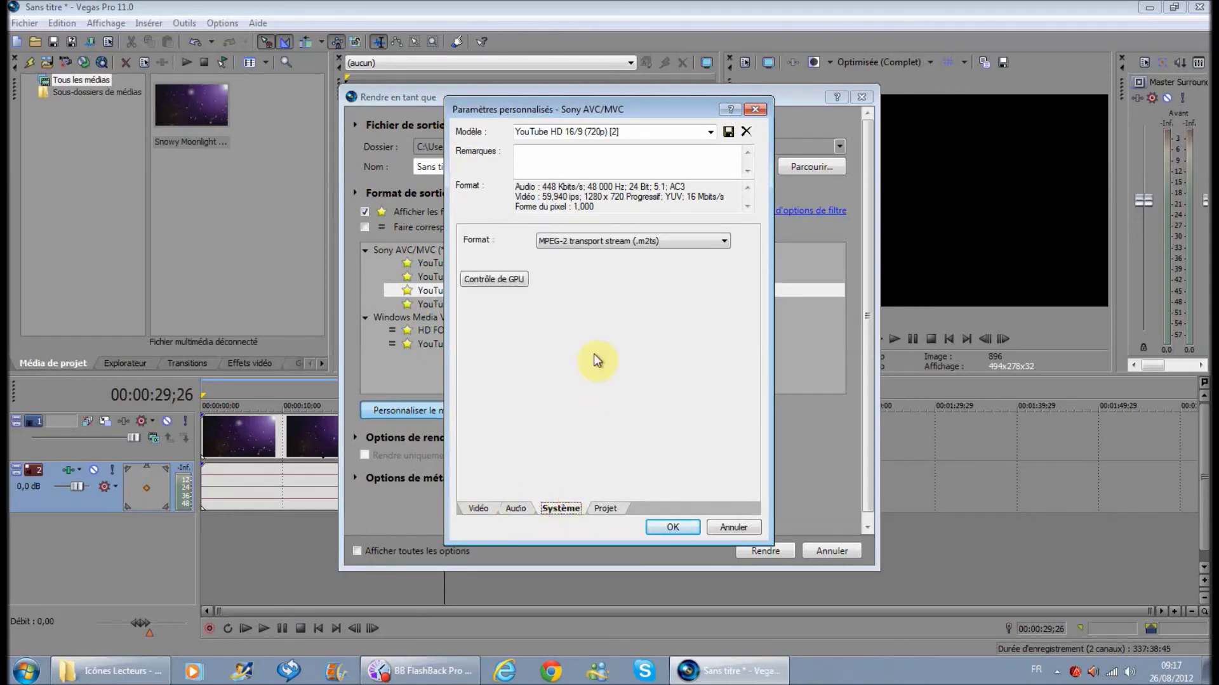
pyautogui.click(625, 249)
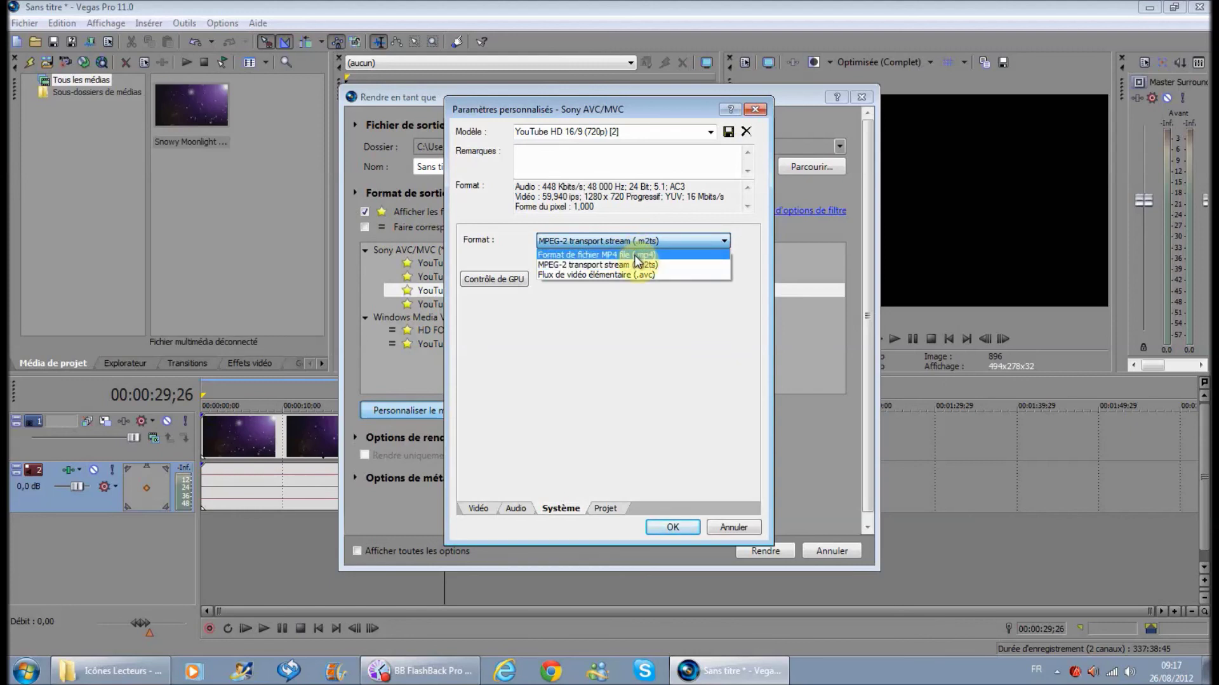
pyautogui.click(631, 242)
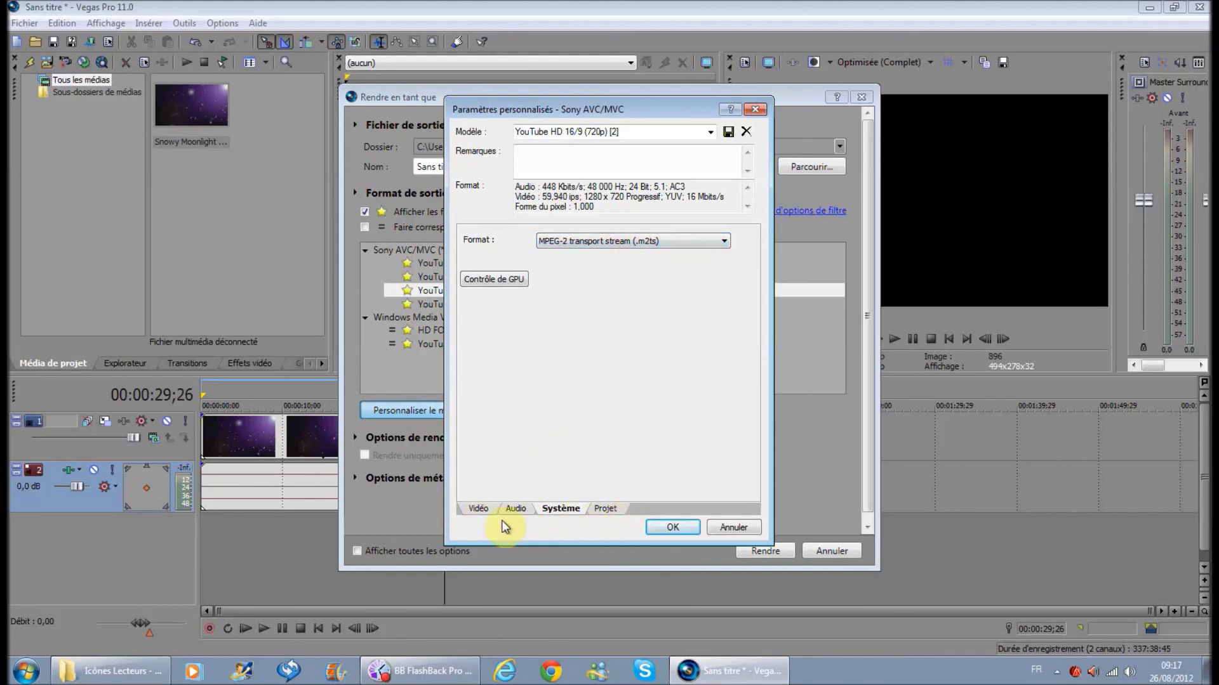
pyautogui.click(479, 508)
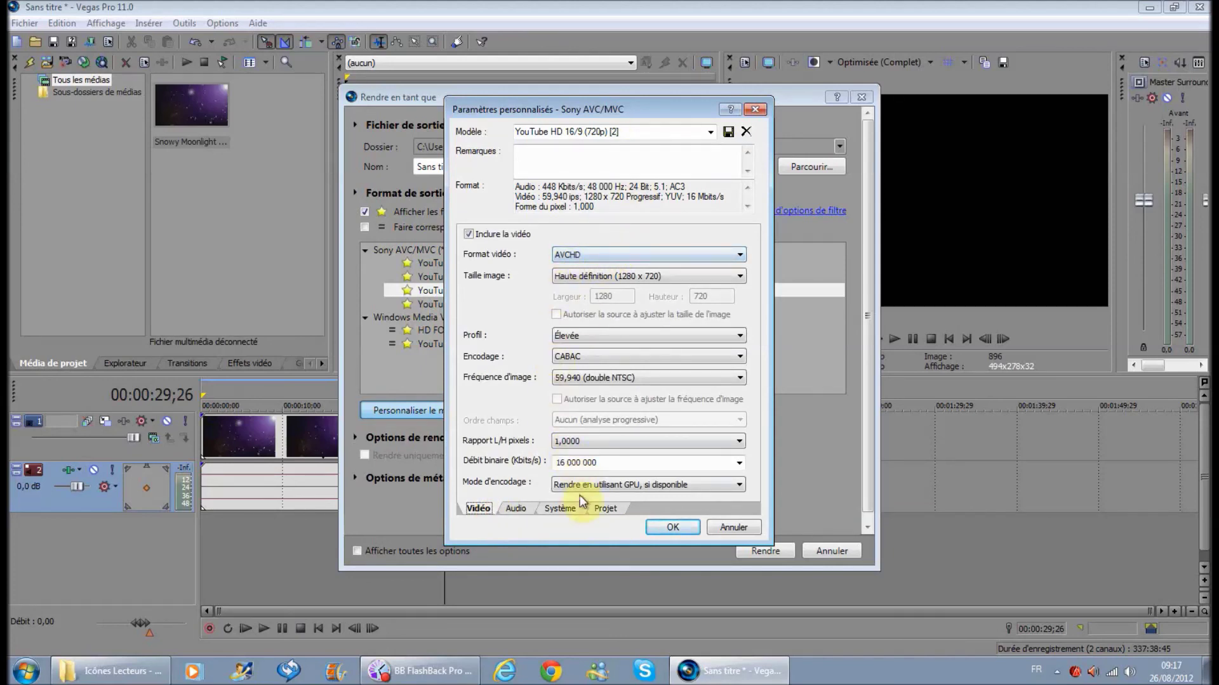
pyautogui.click(604, 509)
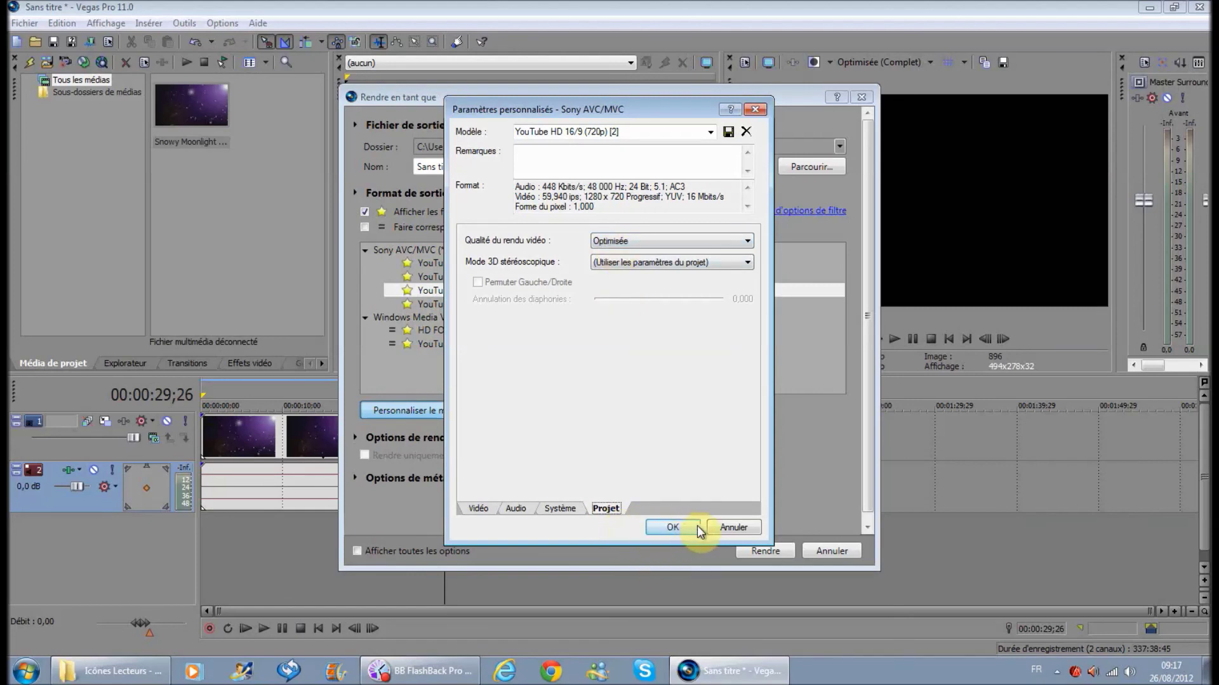
pyautogui.click(720, 528)
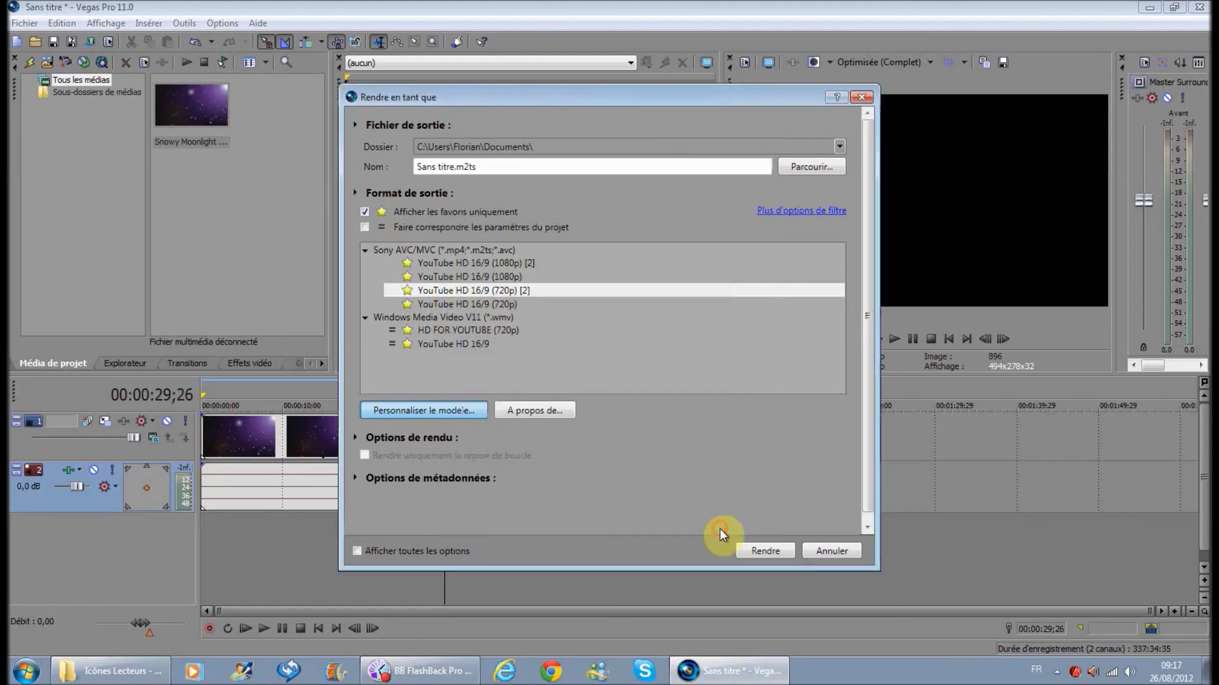
pyautogui.click(832, 551)
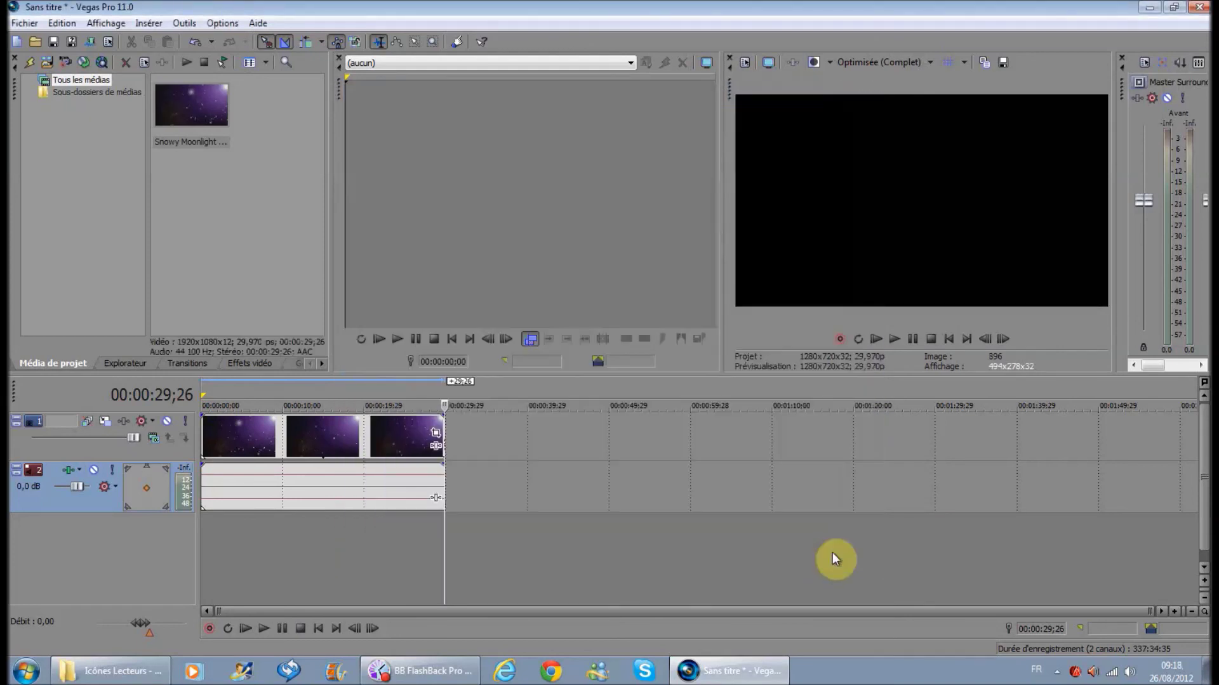
# - Return the playhead to the timeline's start, then close Vegas Pro without saving and the Icônes Lecteurs - Montages Vidéos folder
pyautogui.click(949, 340)
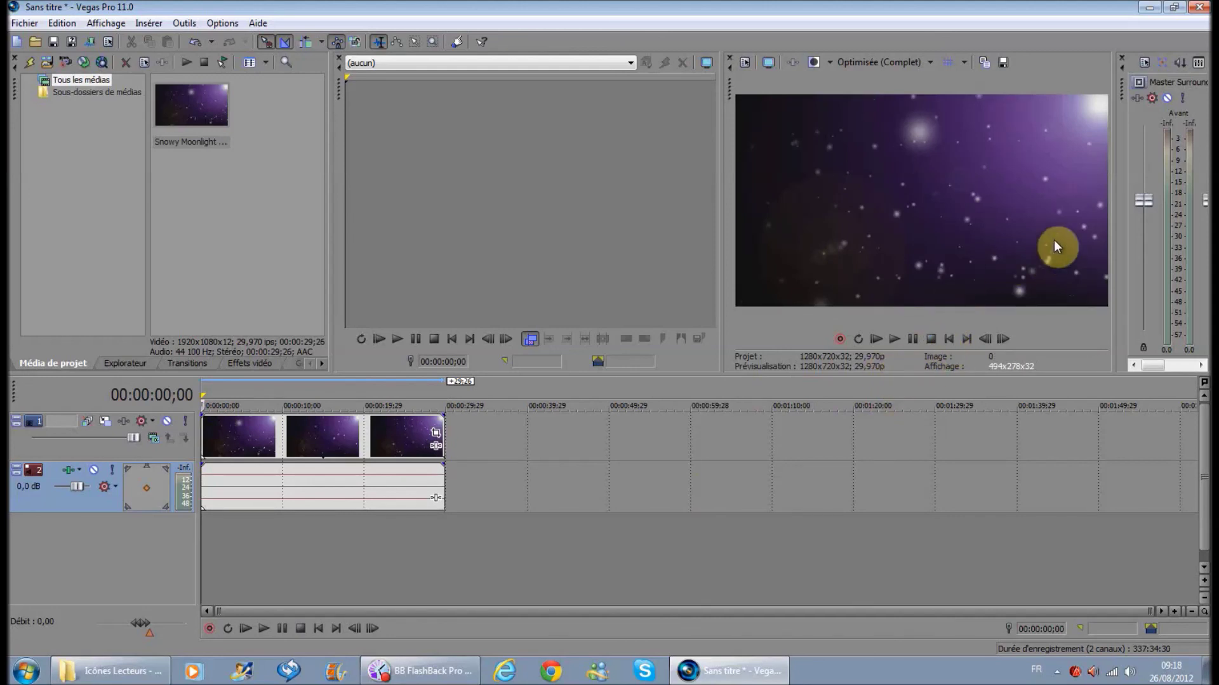
pyautogui.click(1200, 8)
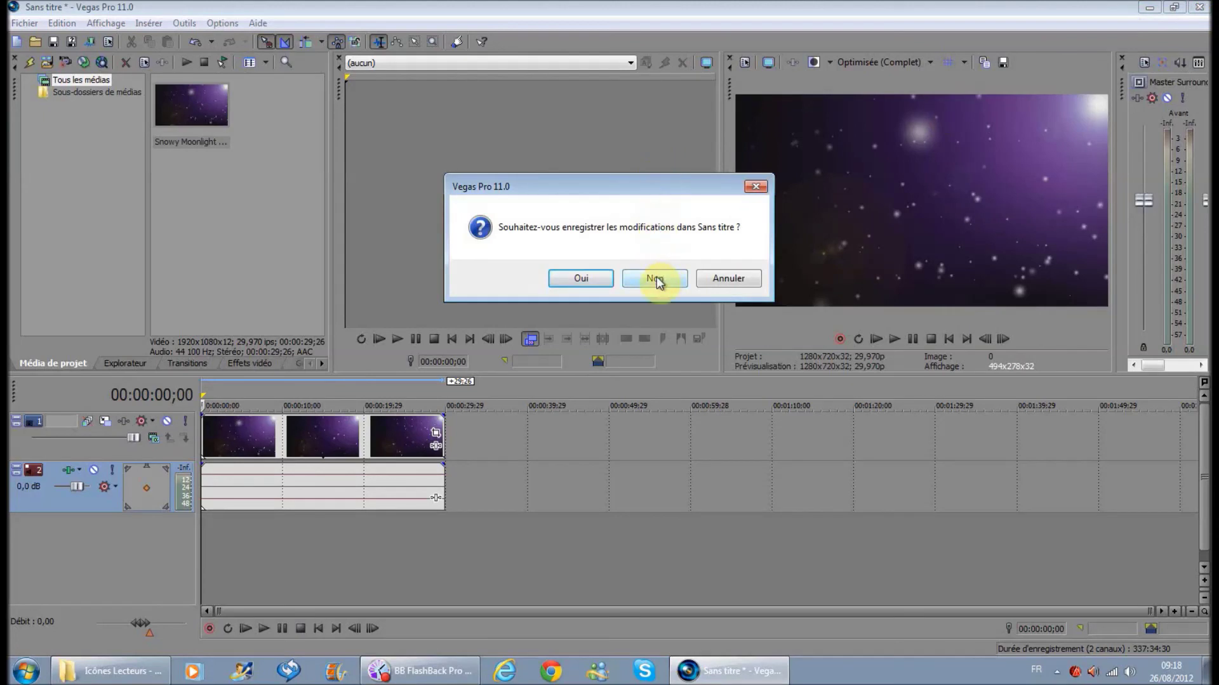
pyautogui.click(657, 277)
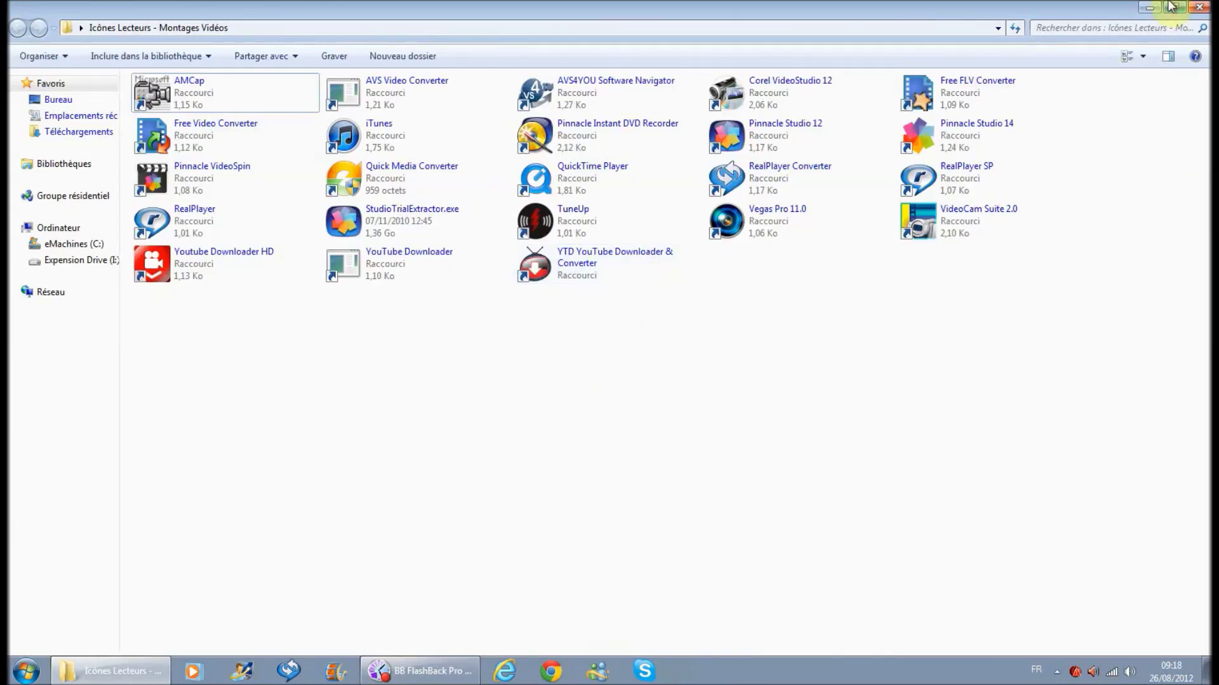
pyautogui.click(1201, 8)
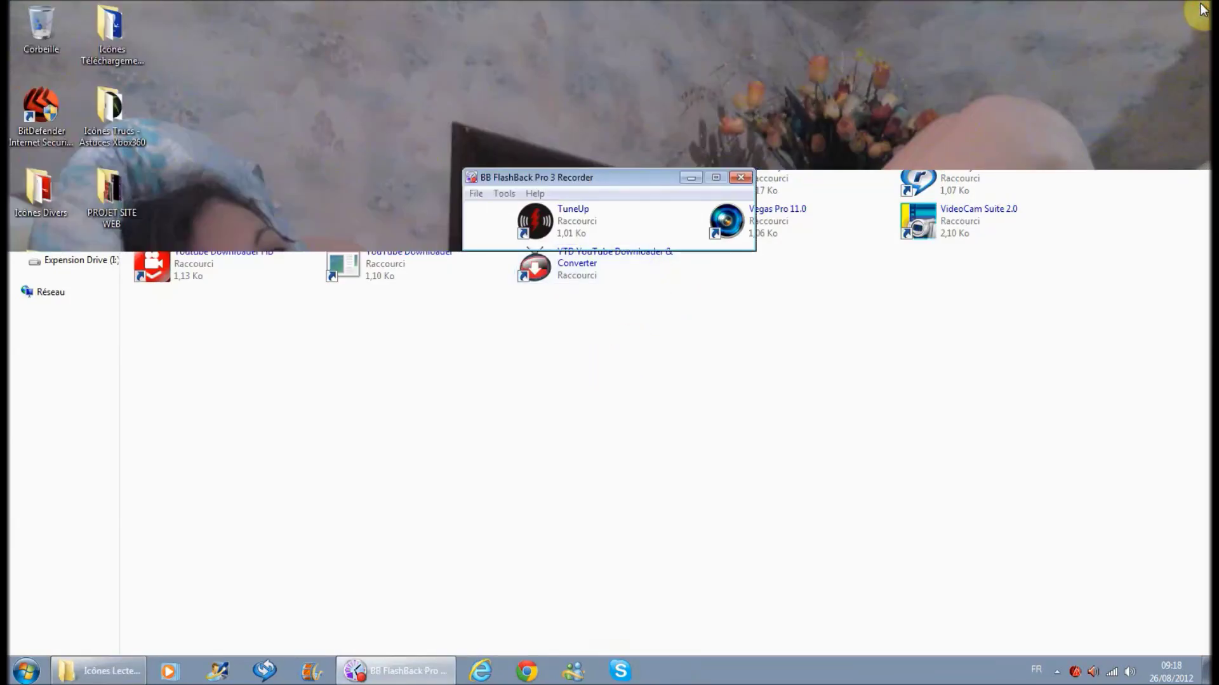